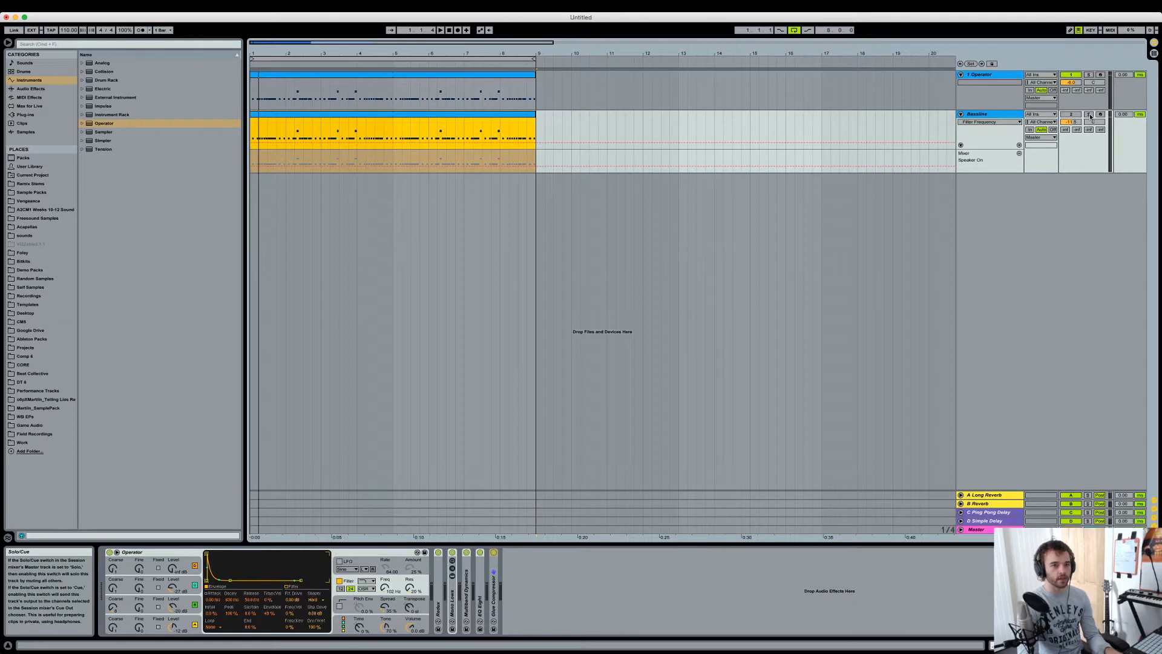
Step: Solo the Bassline track and play back its pattern as a reference
{"action": "left_click", "coordinate": [1090, 115]}
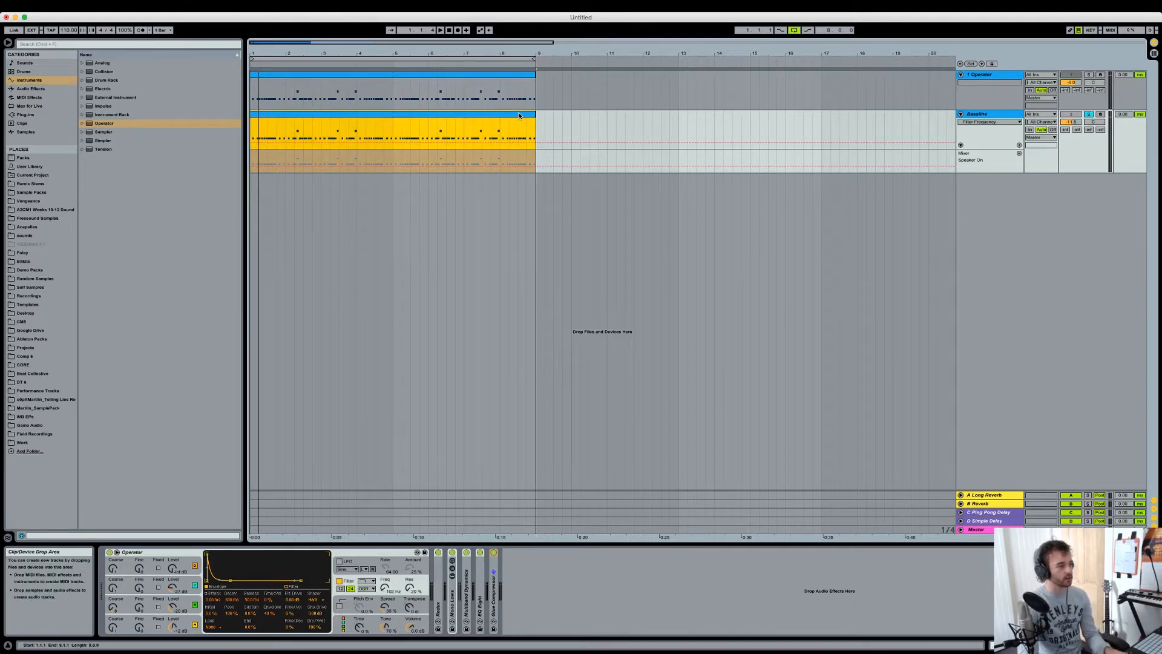
{"action": "key", "text": "space"}
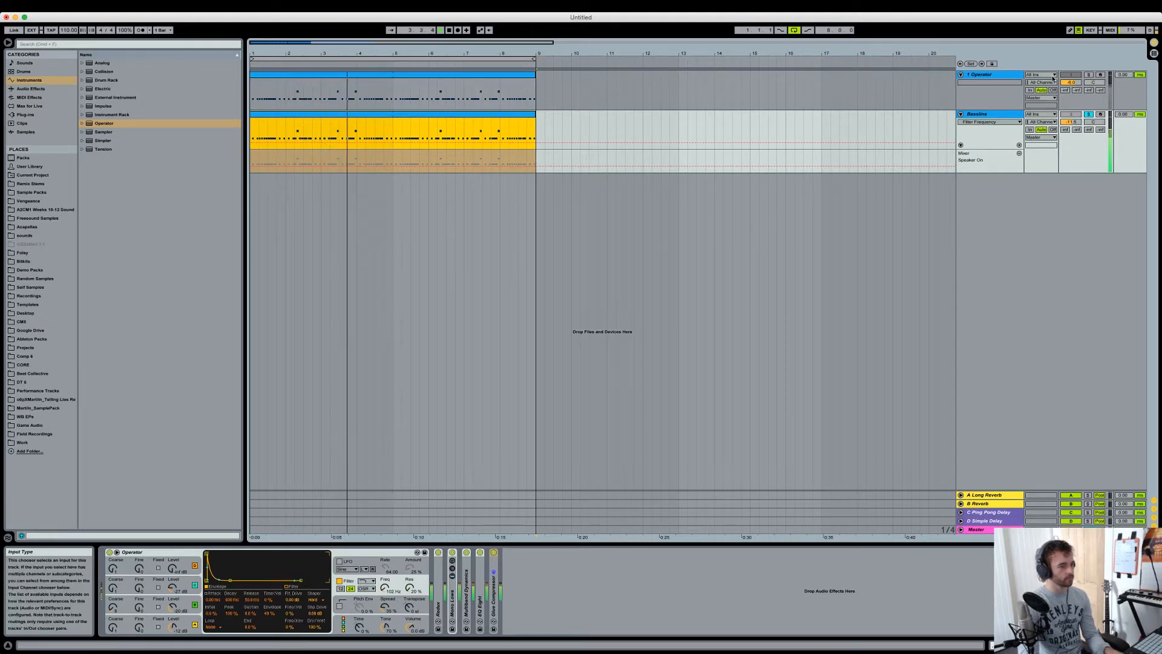
{"action": "key", "text": "space"}
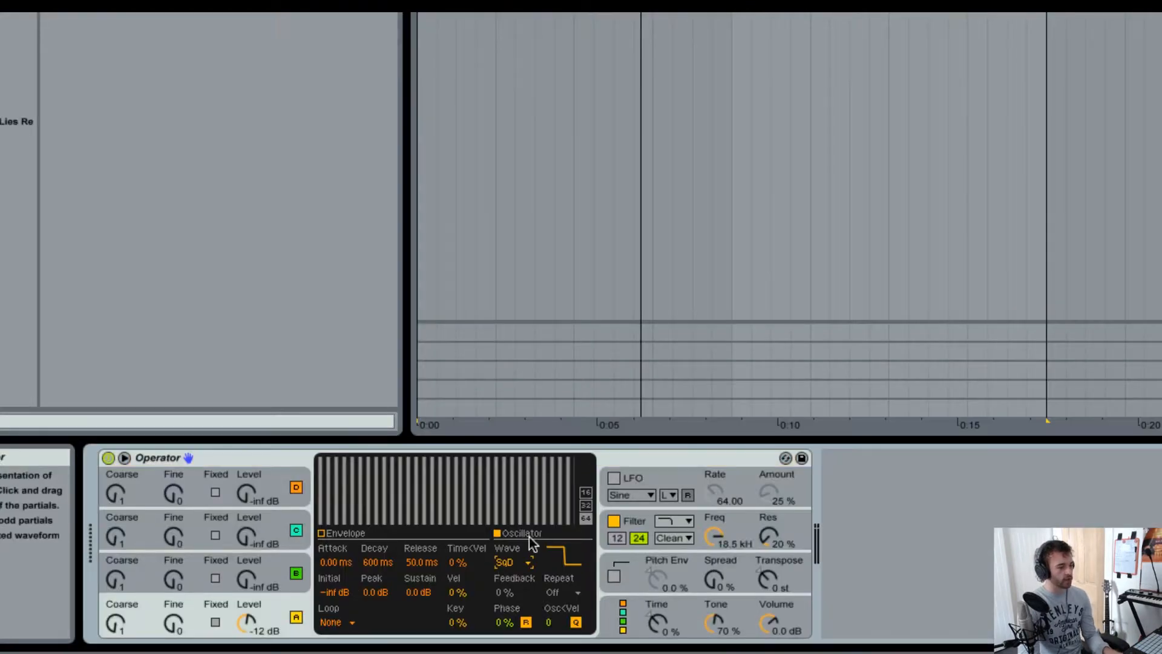
Step: Try a Sin wave on oscillator A, return it to SqD and play back the pattern
{"action": "left_click", "coordinate": [527, 561]}
{"action": "left_click", "coordinate": [501, 217]}
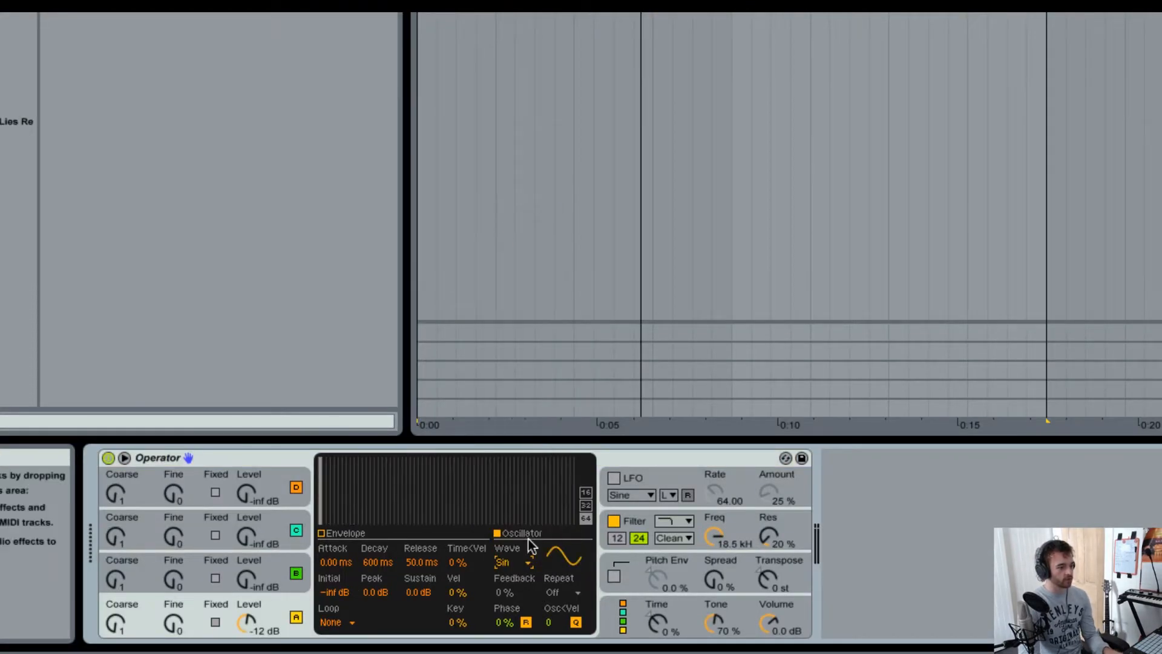
{"action": "left_click", "coordinate": [528, 560]}
{"action": "left_click", "coordinate": [533, 489]}
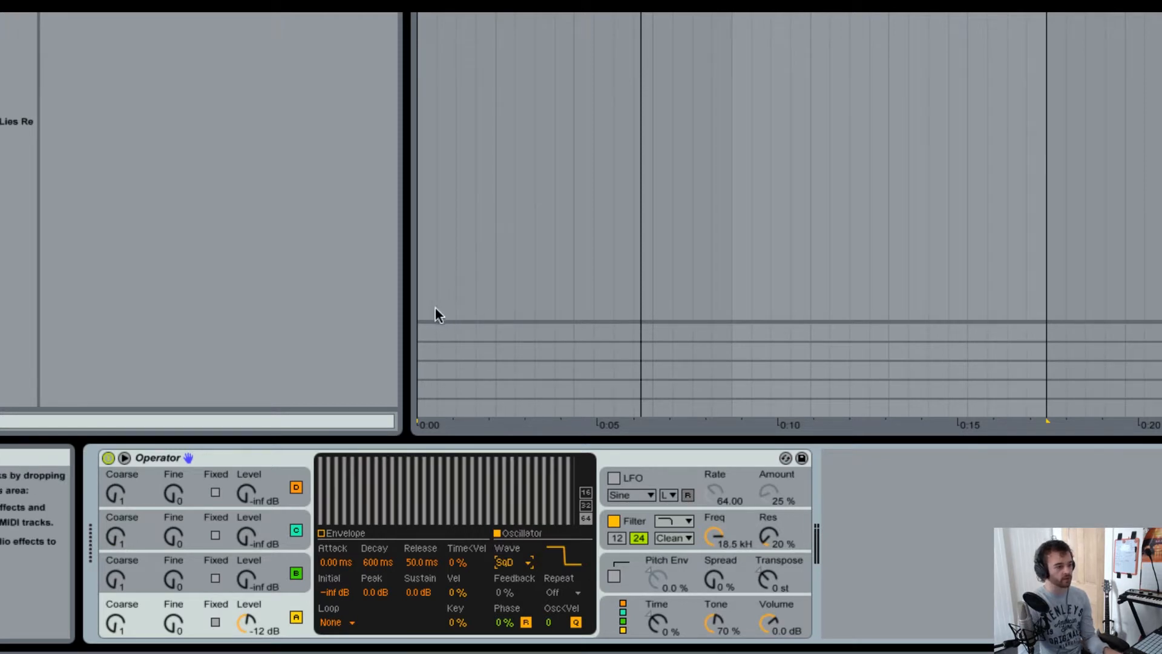
{"action": "key", "text": "space"}
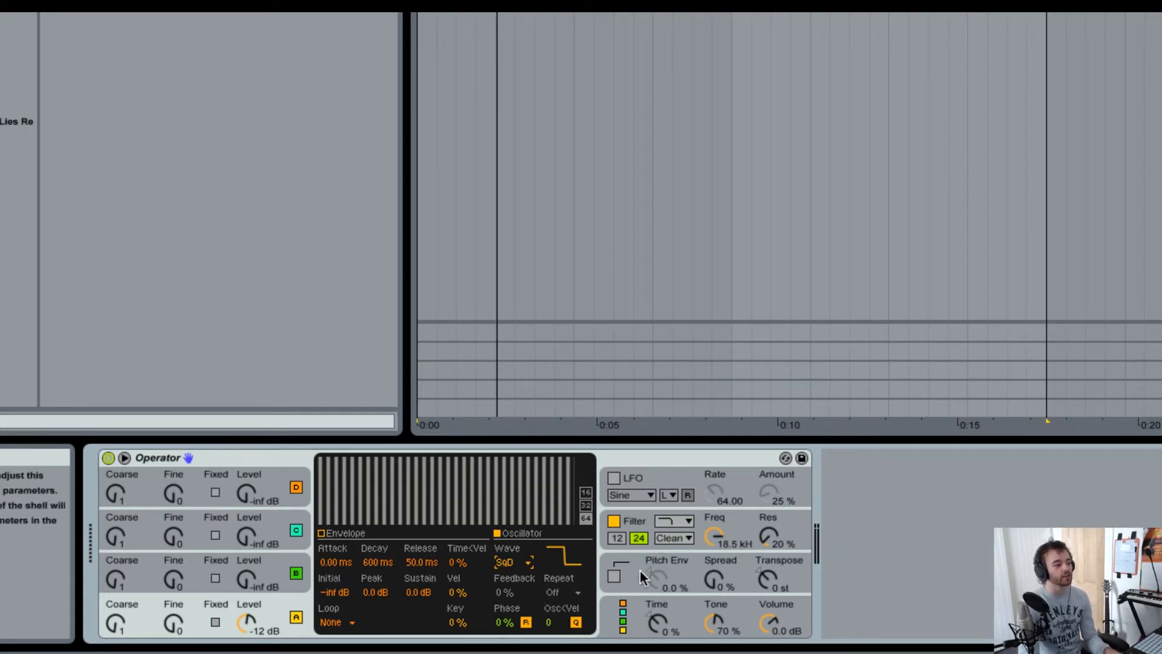
Step: Set oscillator B's level to -20 dB and its coarse frequency to 8
{"action": "left_click", "coordinate": [641, 518]}
{"action": "left_click", "coordinate": [280, 602]}
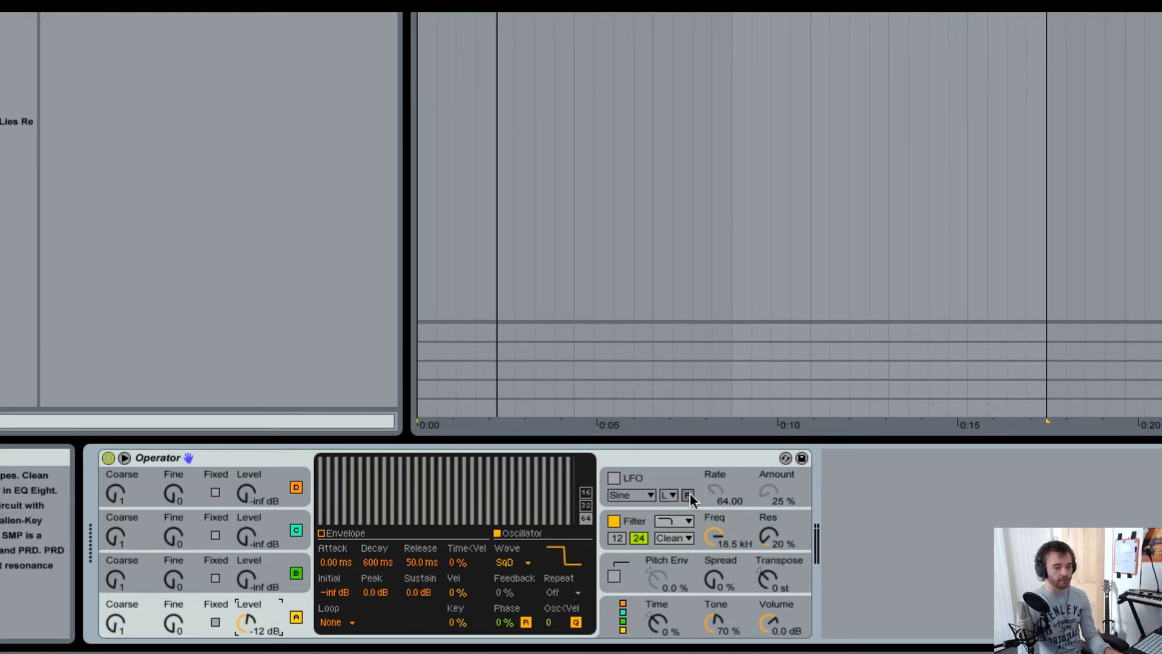
{"action": "left_click", "coordinate": [275, 570]}
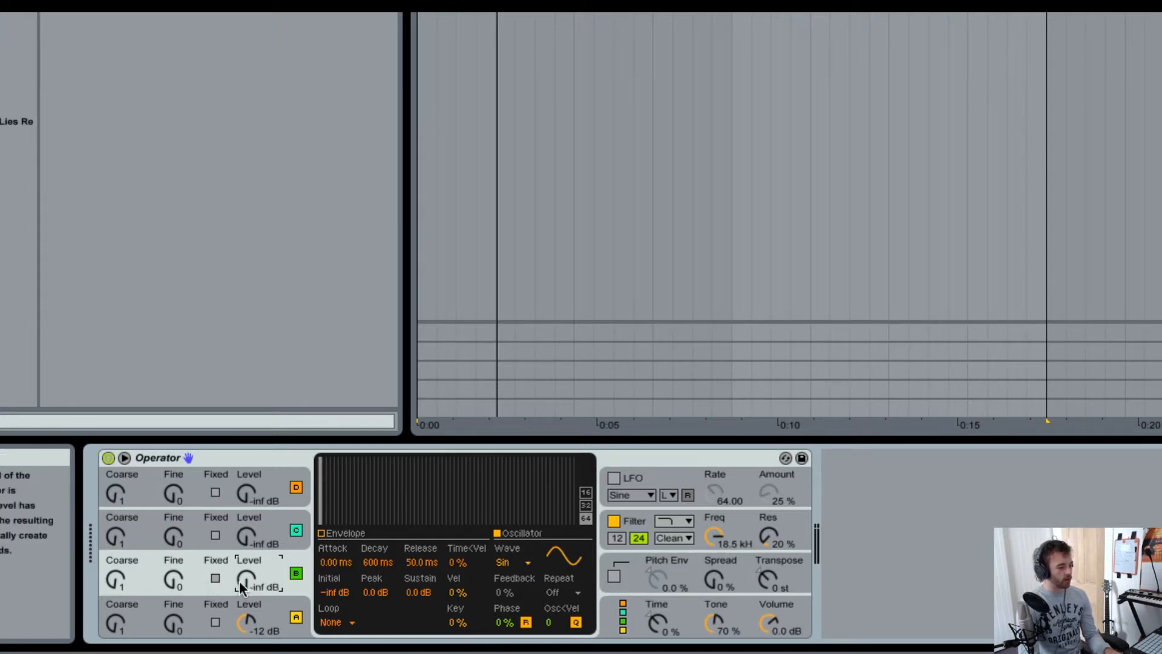
{"action": "left_click_drag", "start_coordinate": [241, 584], "coordinate": [241, 563]}
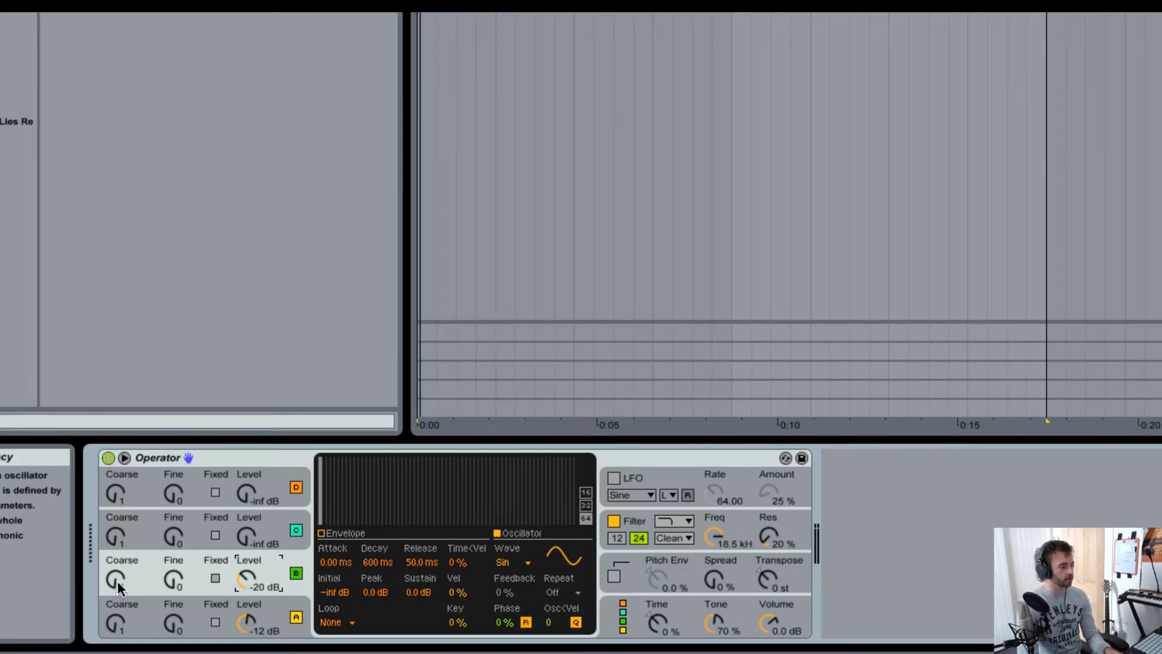
{"action": "left_click_drag", "start_coordinate": [118, 580], "coordinate": [117, 547]}
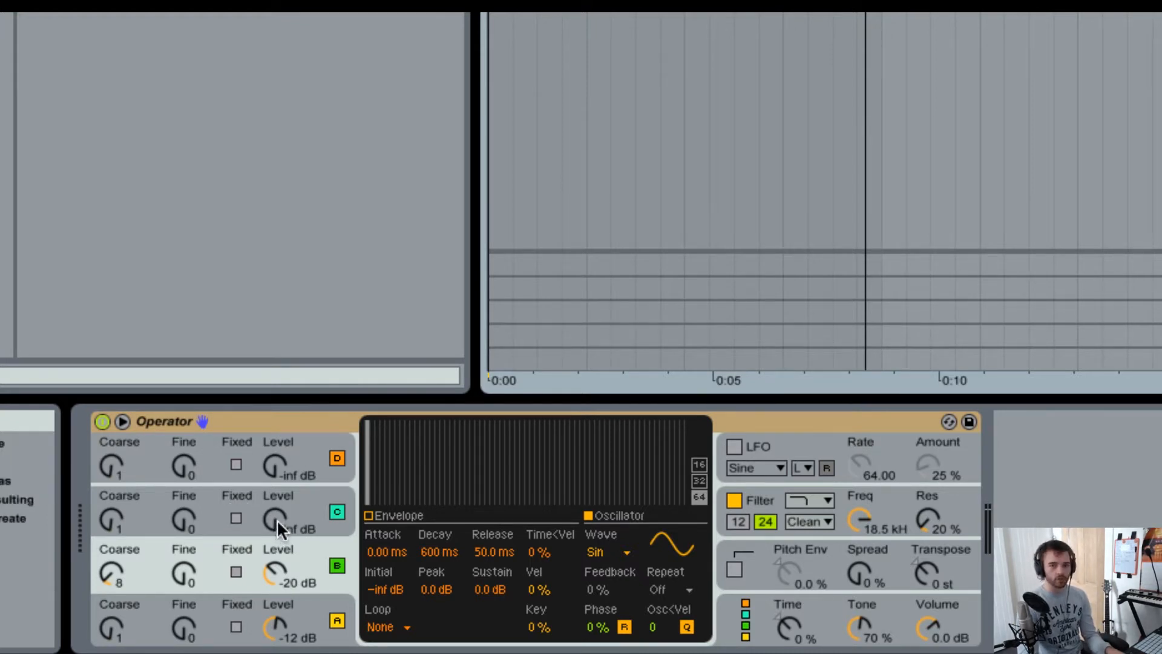
Step: Set oscillator C's level to -25 dB and play back the pattern
{"action": "left_click_drag", "start_coordinate": [277, 518], "coordinate": [277, 488]}
{"action": "key", "text": "space"}
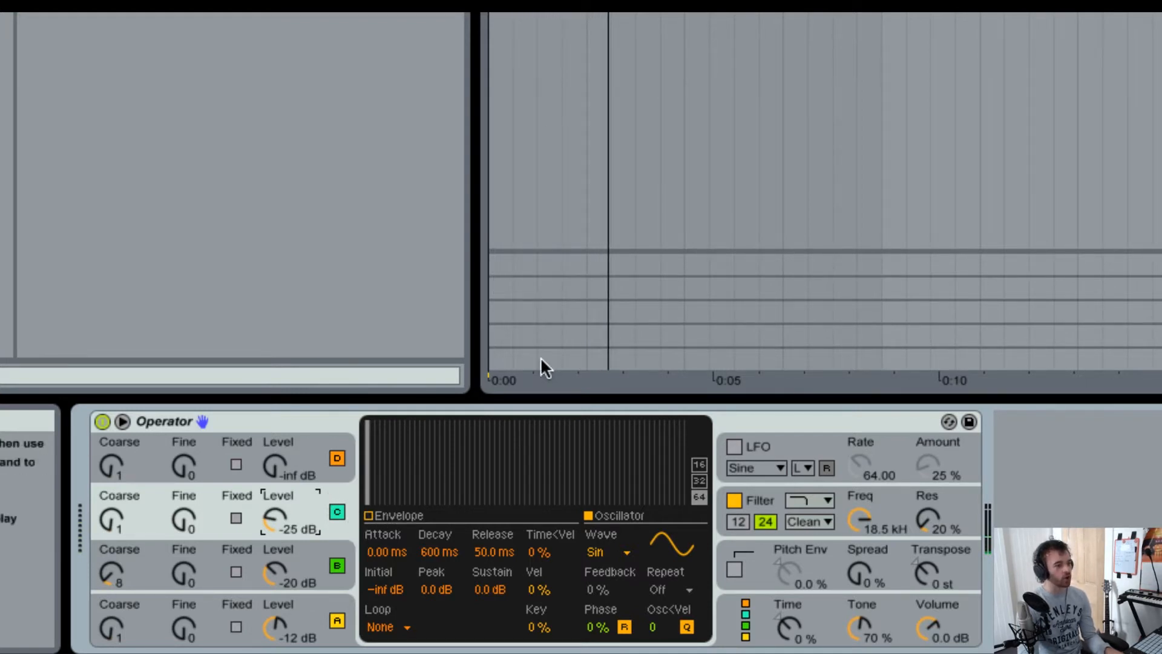
{"action": "left_click", "coordinate": [502, 363]}
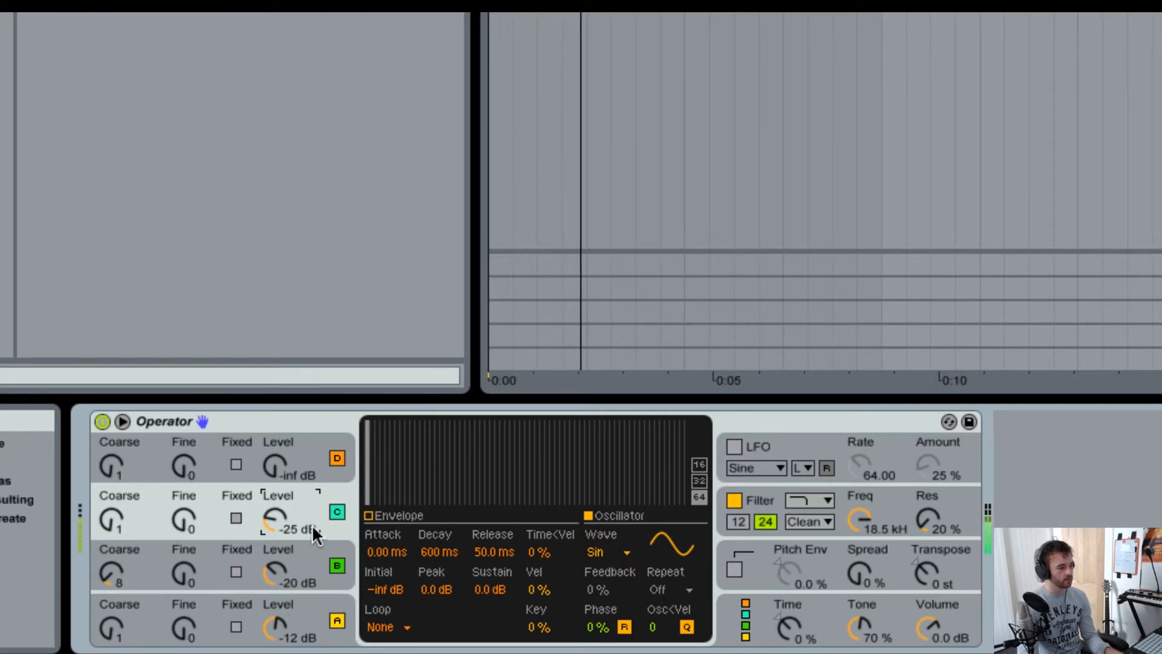
Step: Set Operator's filter frequency to 219 Hz and its filter envelope amount to 50 %
{"action": "left_click", "coordinate": [757, 502]}
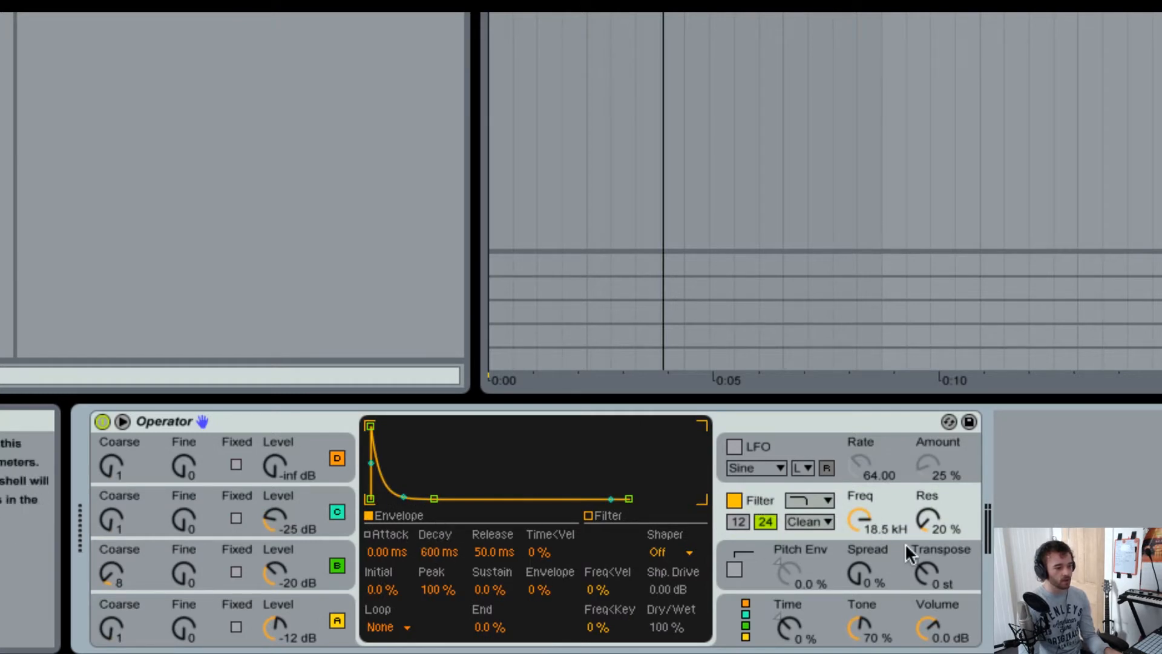
{"action": "left_click_drag", "start_coordinate": [863, 516], "coordinate": [862, 586]}
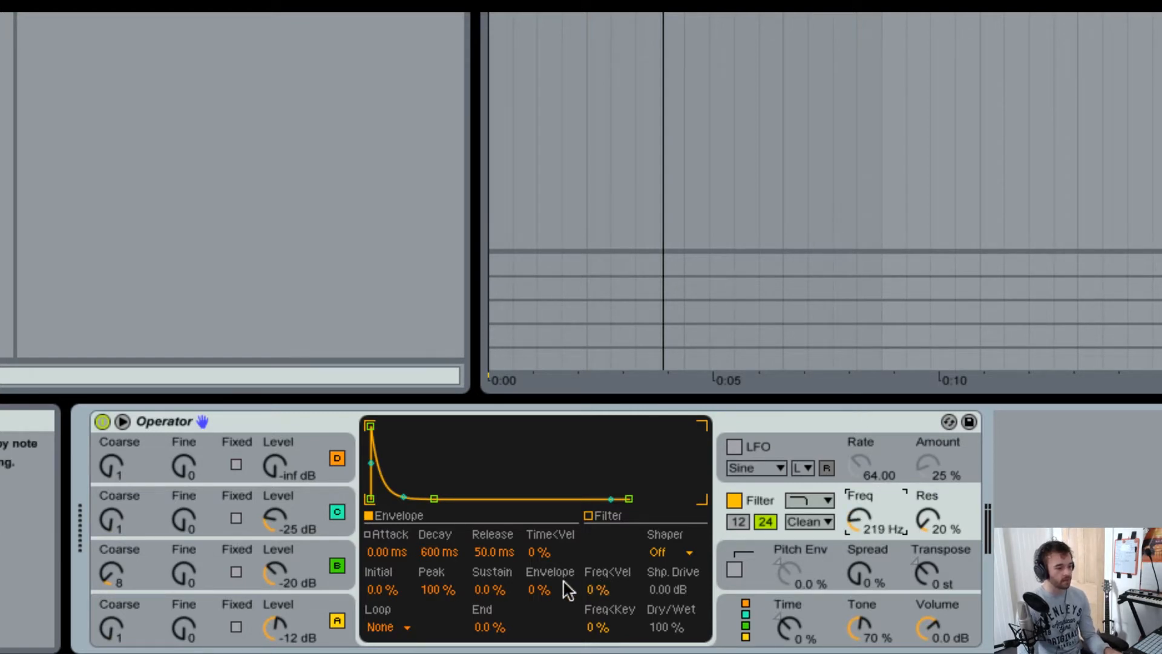
{"action": "left_click", "coordinate": [541, 590]}
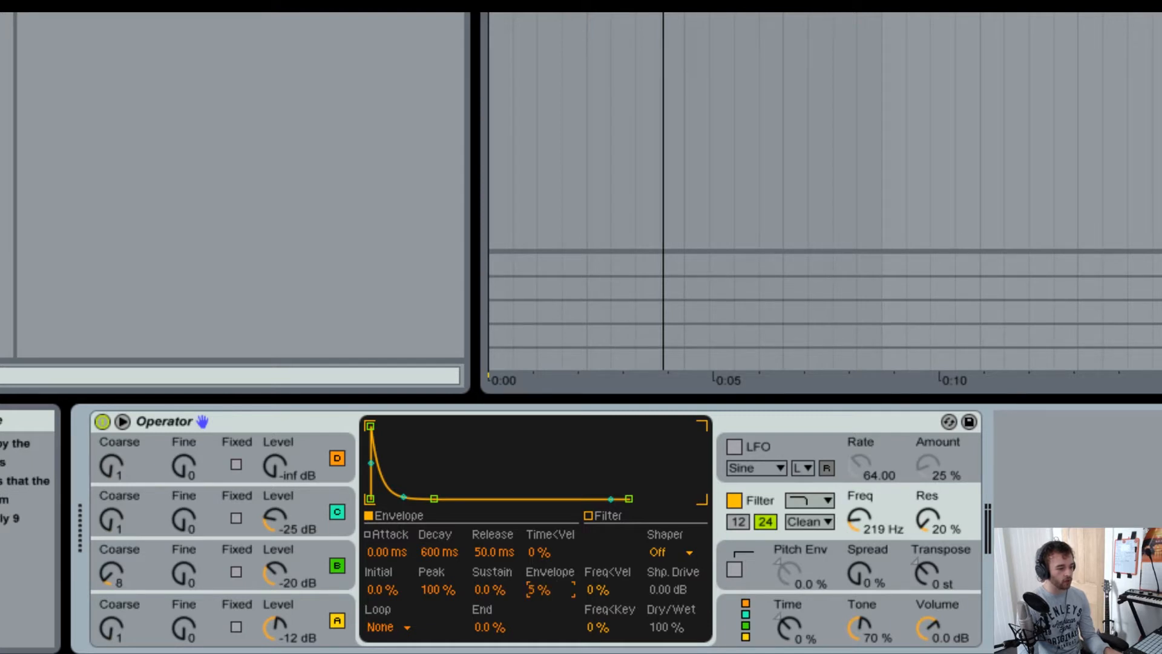
{"action": "left_click_drag", "start_coordinate": [541, 590], "coordinate": [541, 582]}
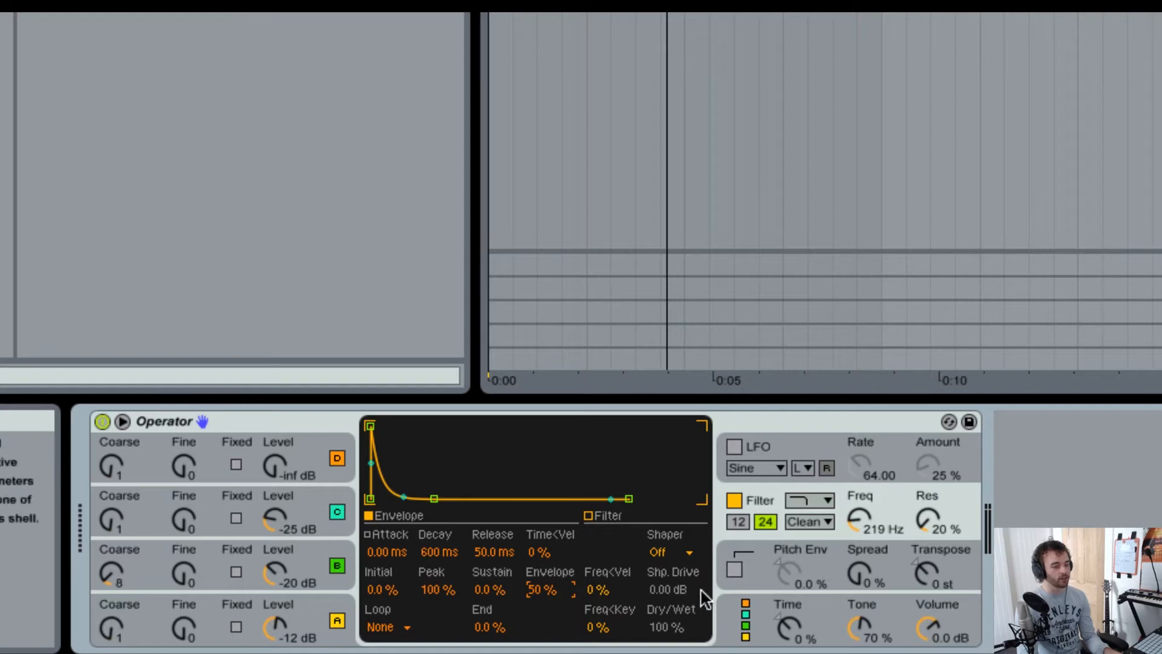
Step: Set the filter's Shaper to Hard and play back the bass sound
{"action": "left_click", "coordinate": [689, 551]}
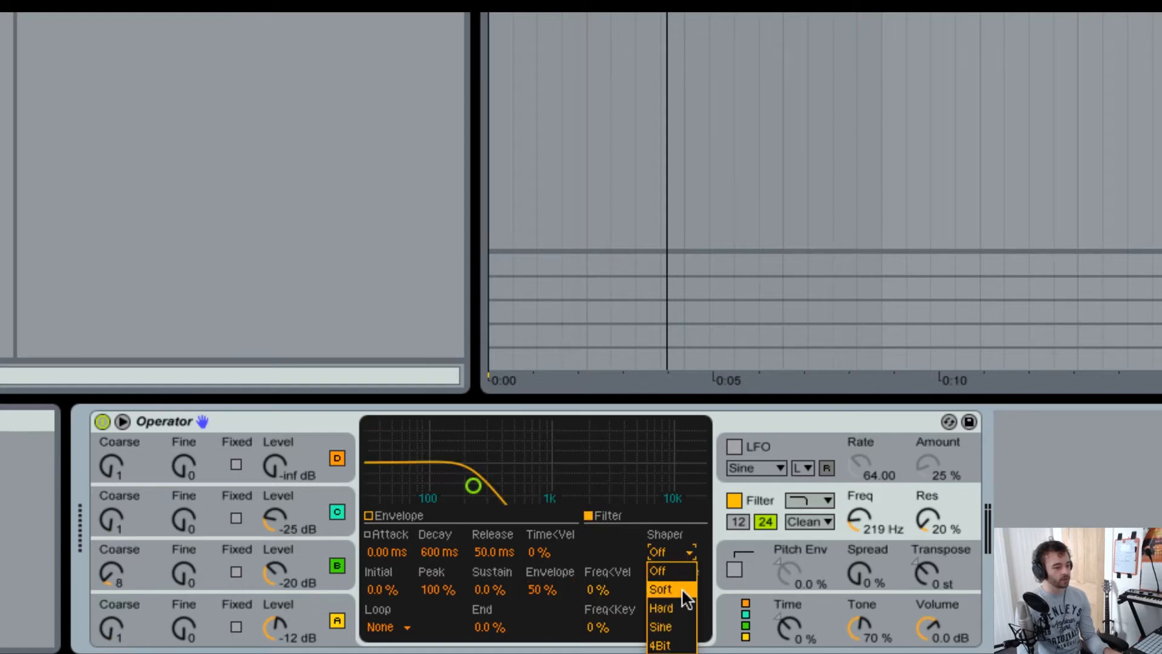
{"action": "left_click", "coordinate": [673, 608]}
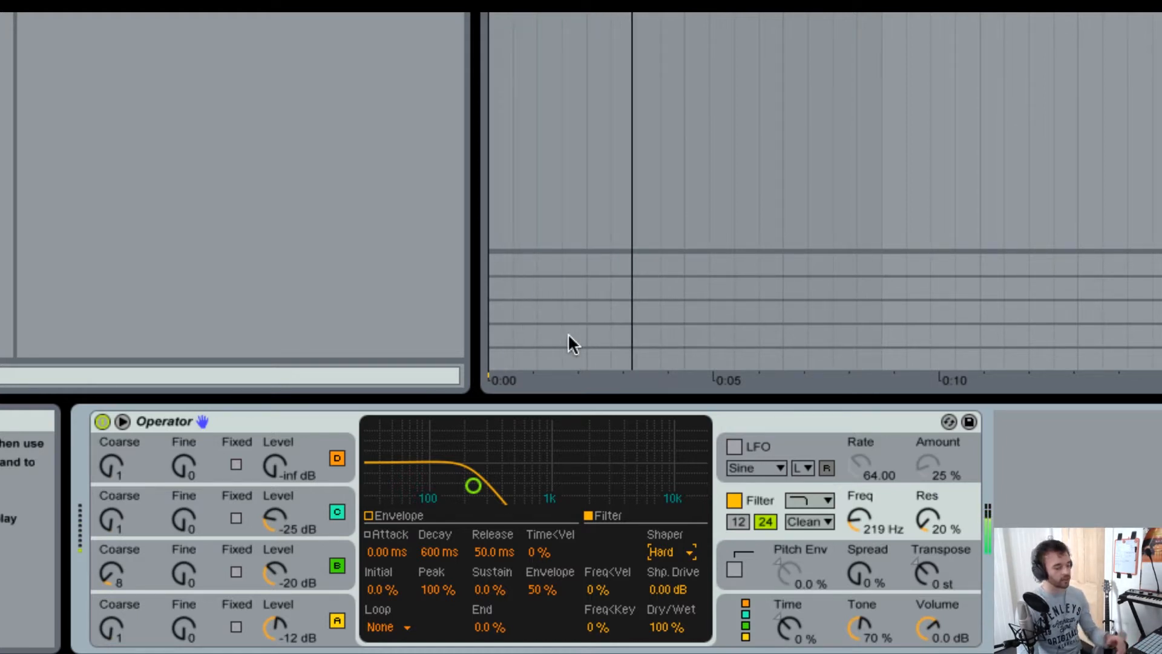
{"action": "key", "text": "Escape"}
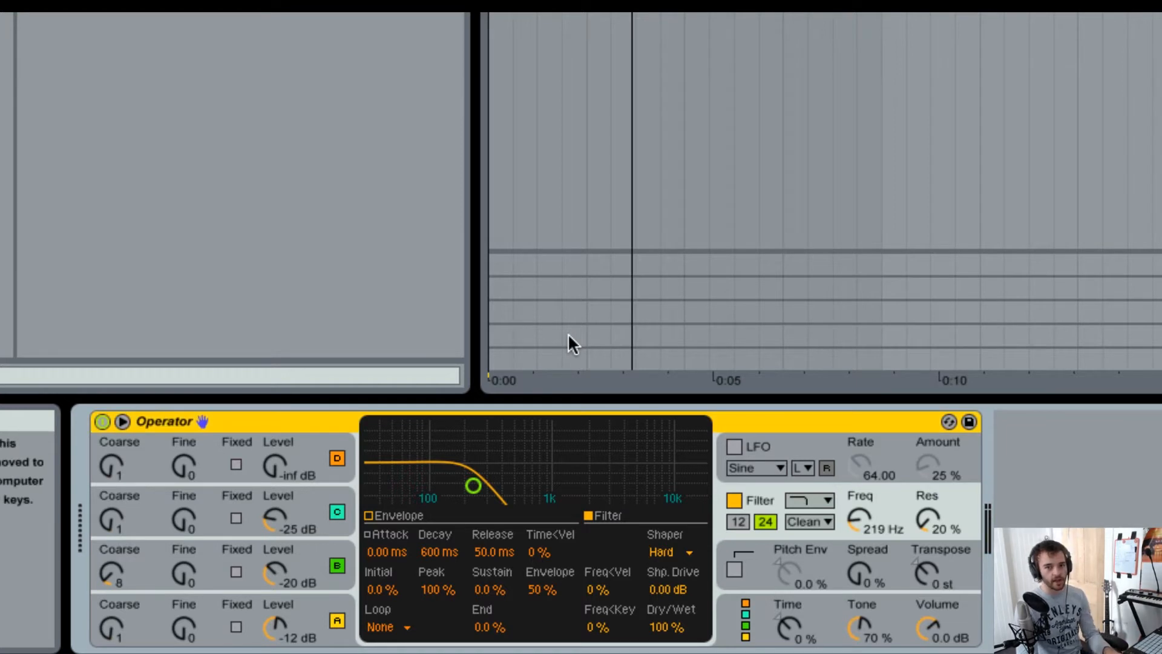
{"action": "key", "text": "space"}
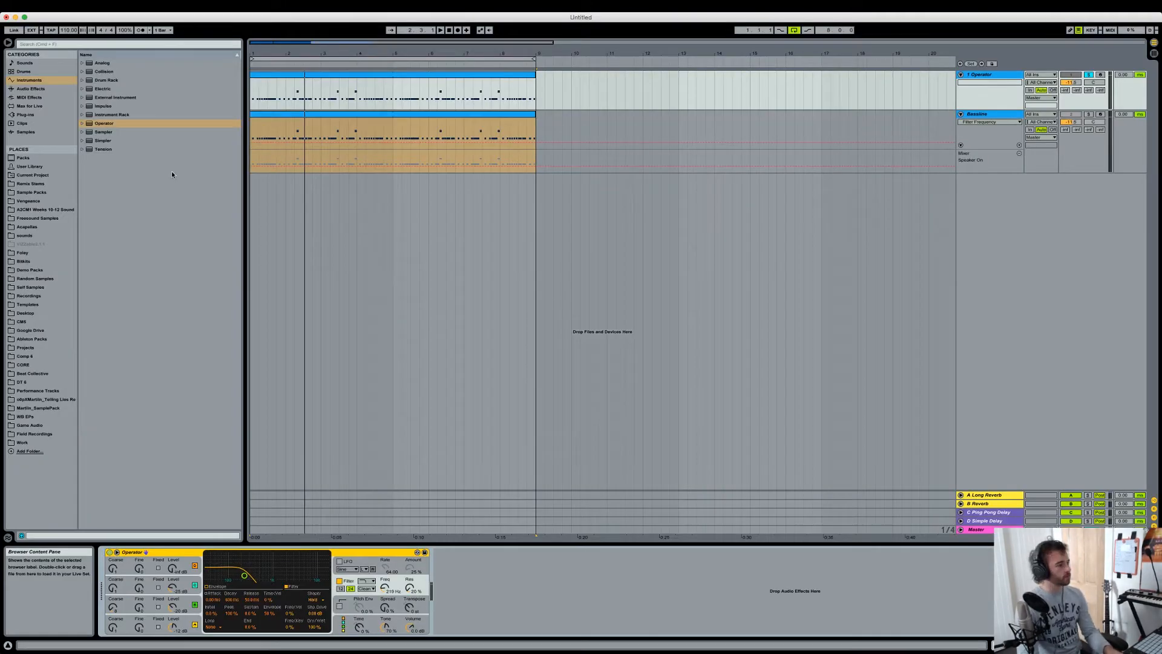
Step: Add a Redux audio effect after Operator, switch its downsampling to Soft and play back the result
{"action": "left_click", "coordinate": [44, 89]}
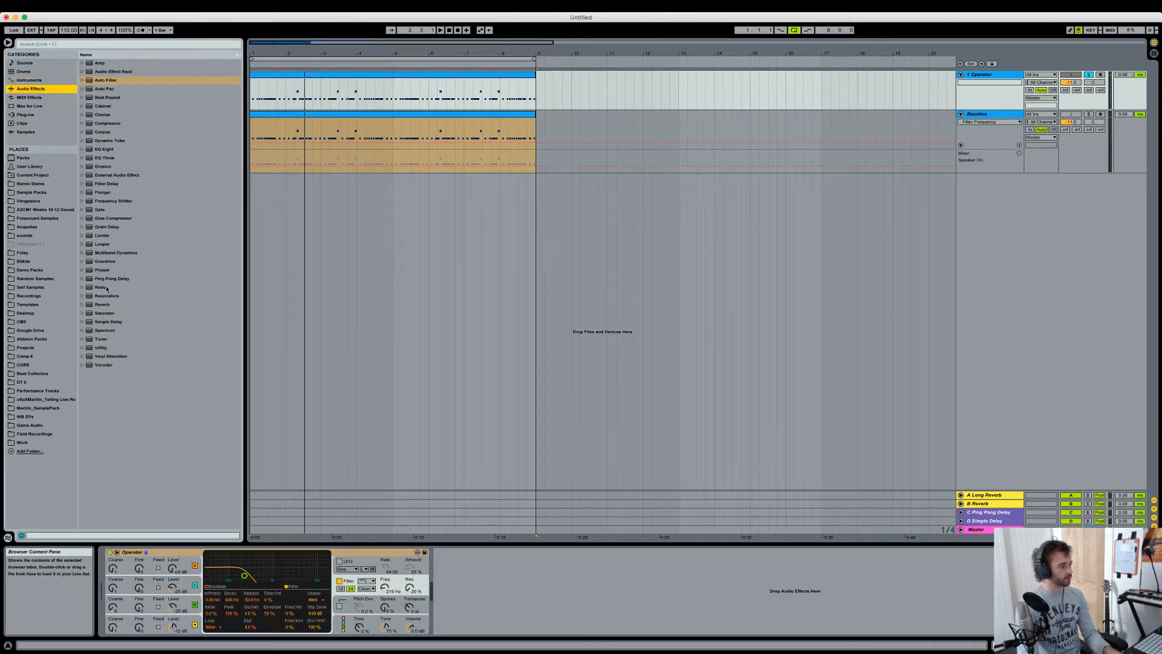
{"action": "double_click", "coordinate": [102, 288]}
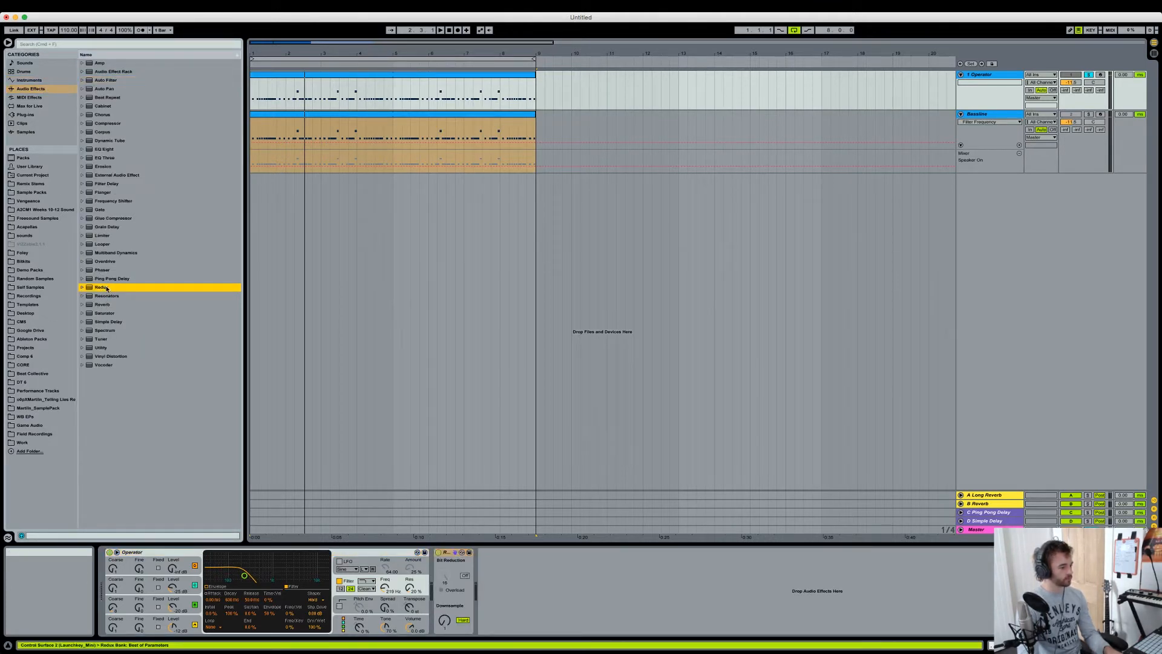
{"action": "left_click", "coordinate": [463, 623]}
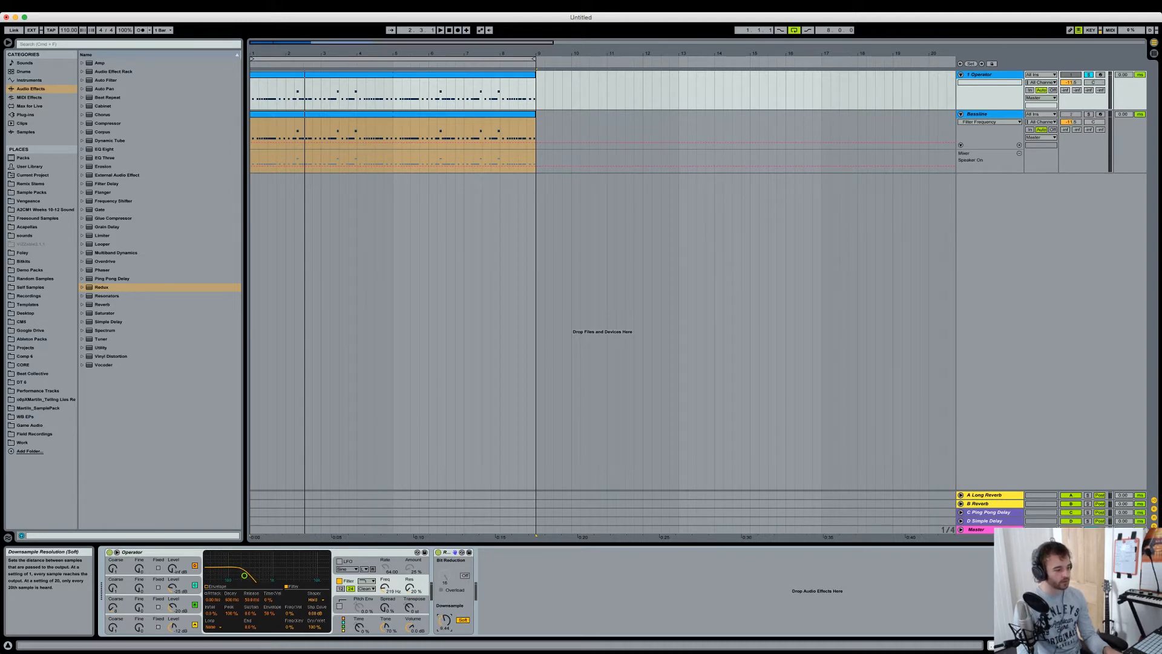
{"action": "key", "text": "space"}
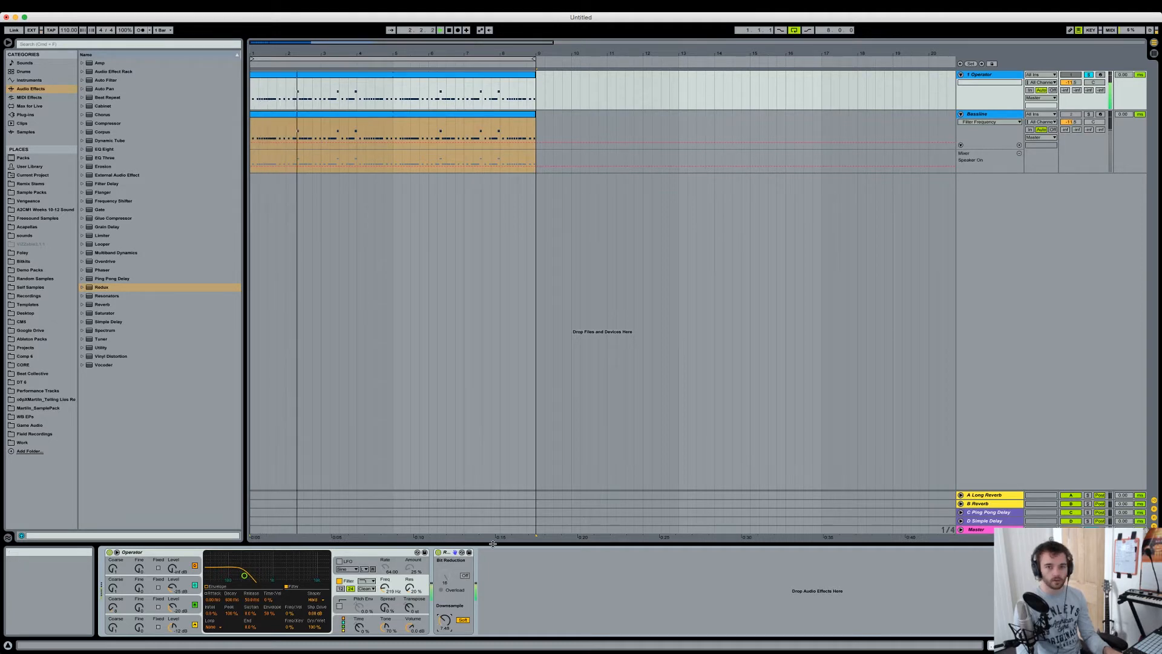
{"action": "key", "text": "space"}
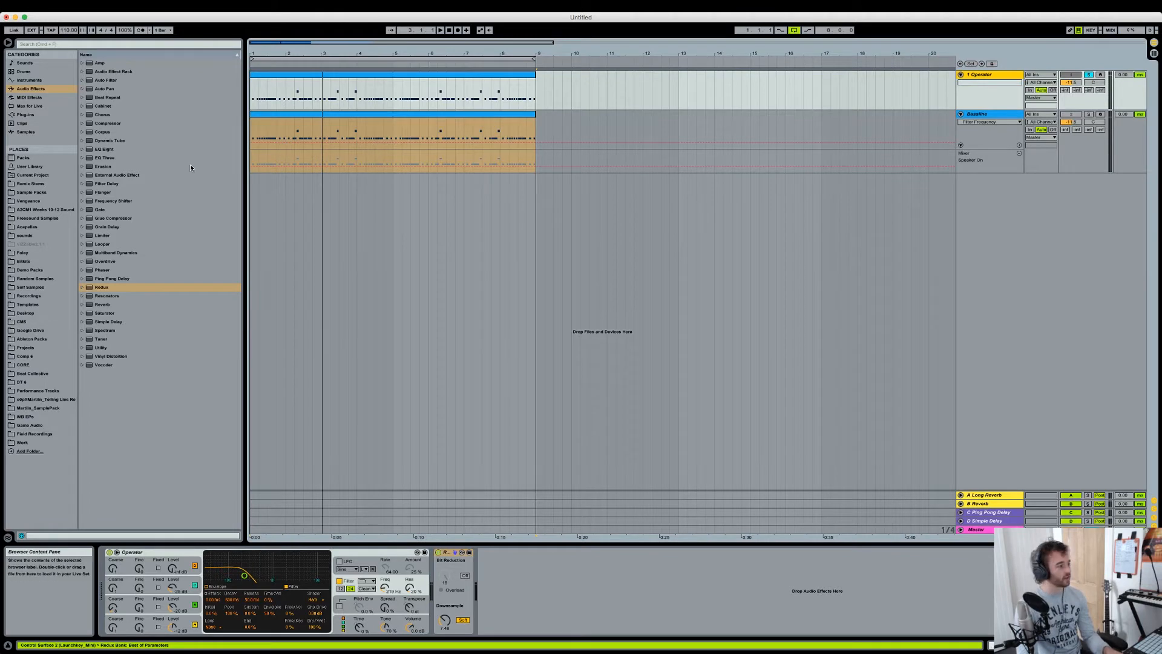
Step: Add Multiband Dynamics after Redux and play back the Operator track through it
{"action": "double_click", "coordinate": [127, 253]}
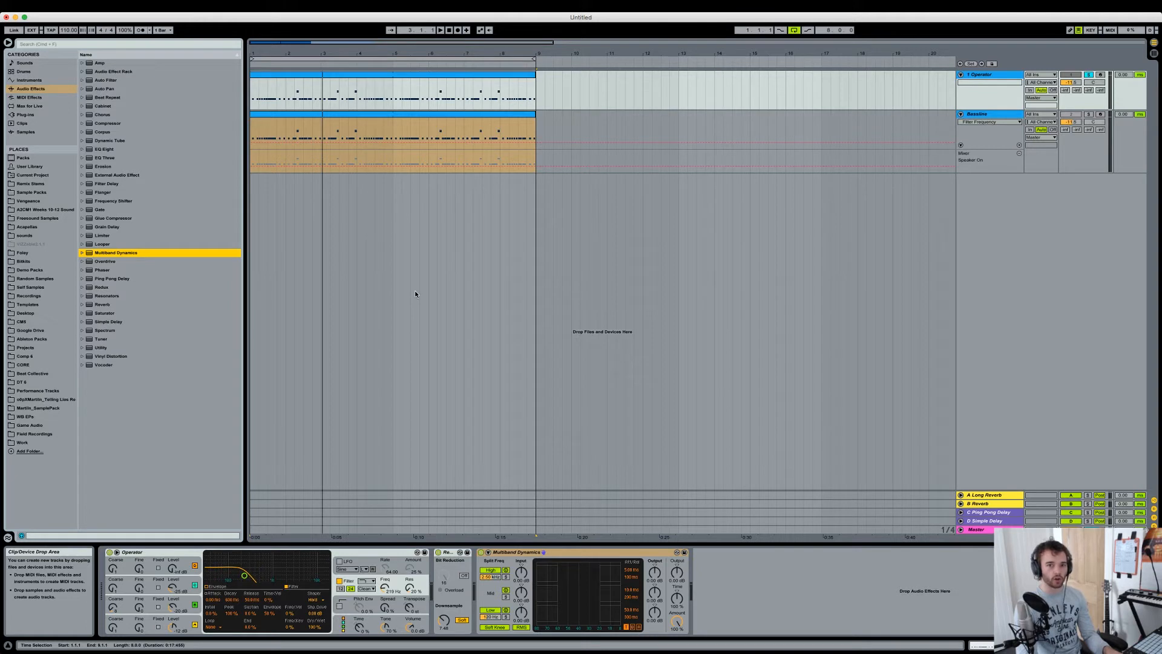
{"action": "key", "text": "space"}
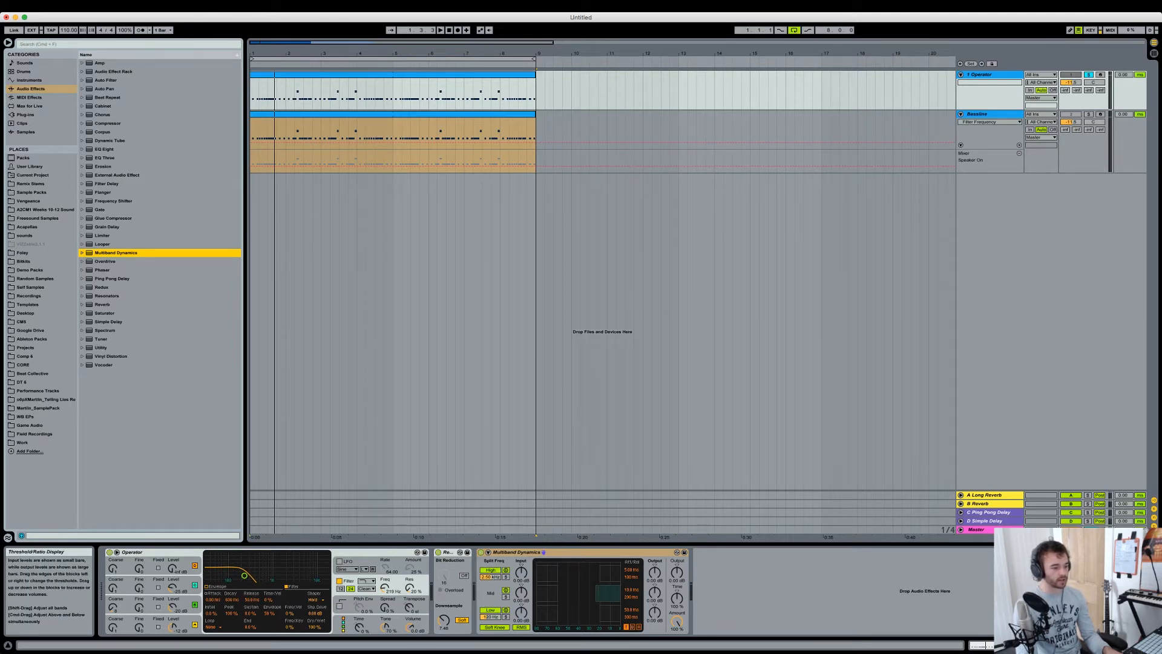
{"action": "key", "text": "space"}
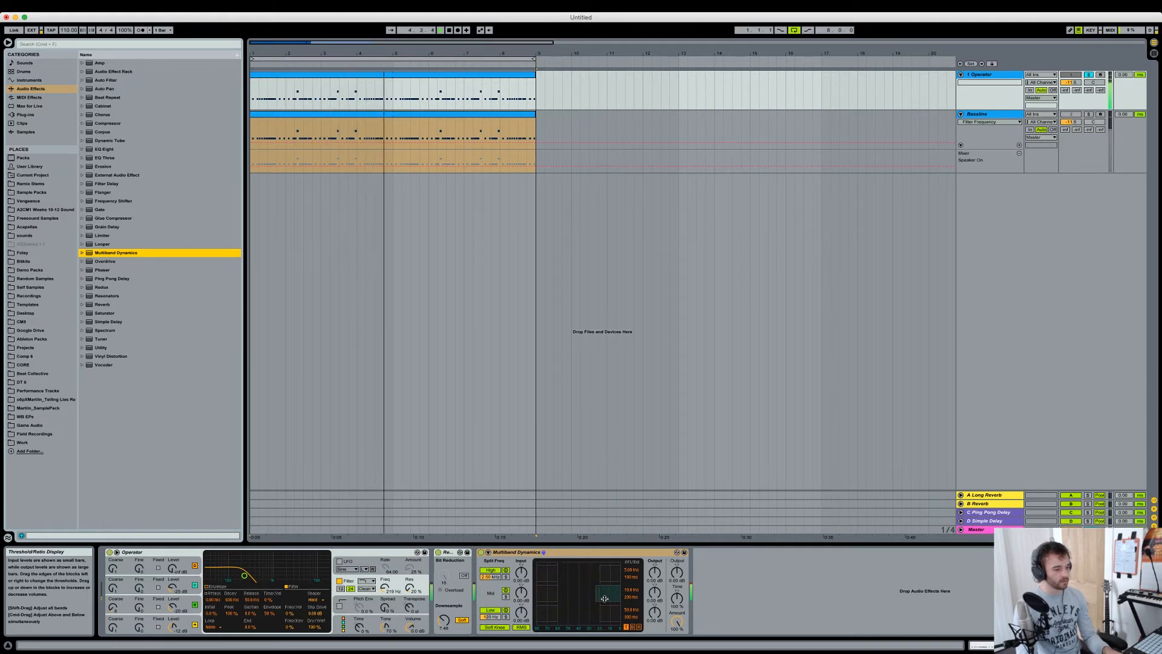
{"action": "key", "text": "space"}
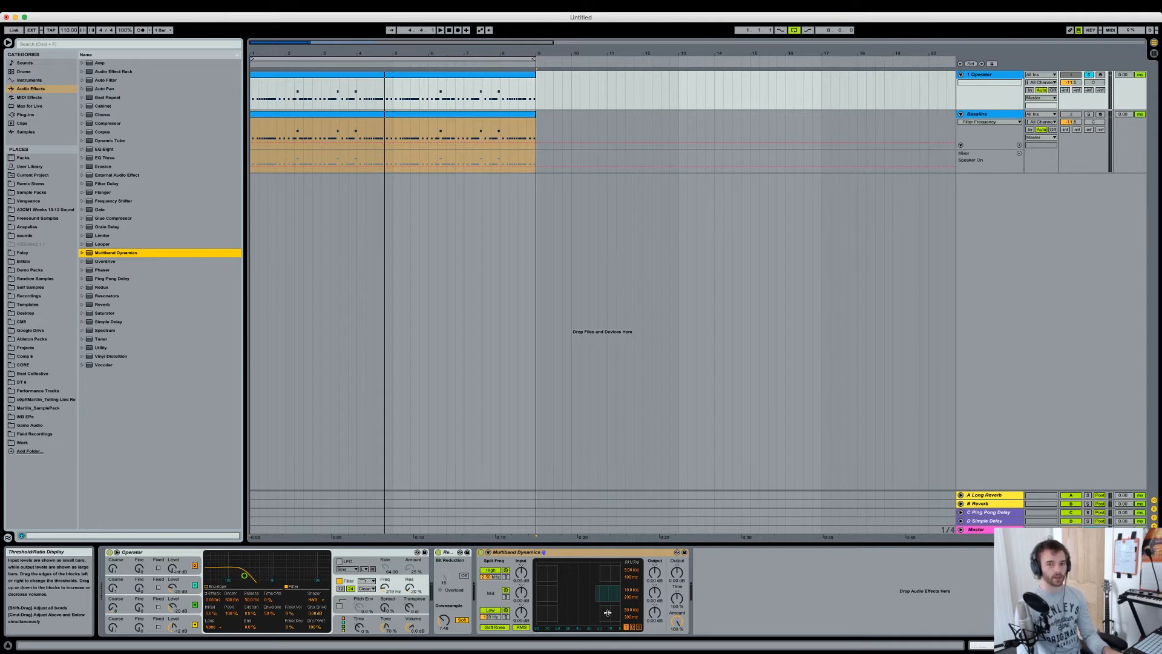
Step: Adjust the low band's dynamics block in Multiband Dynamics, raise that band's output gain and play back the result
{"action": "left_click_drag", "start_coordinate": [608, 613], "coordinate": [607, 617]}
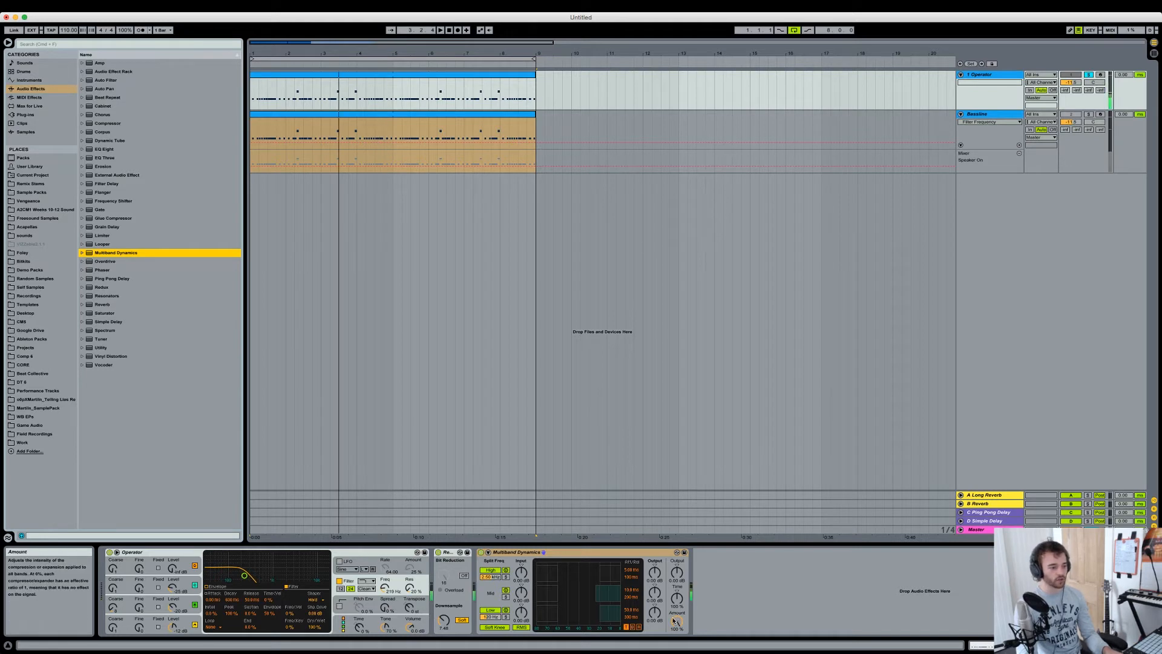
{"action": "left_click_drag", "start_coordinate": [654, 613], "coordinate": [654, 607]}
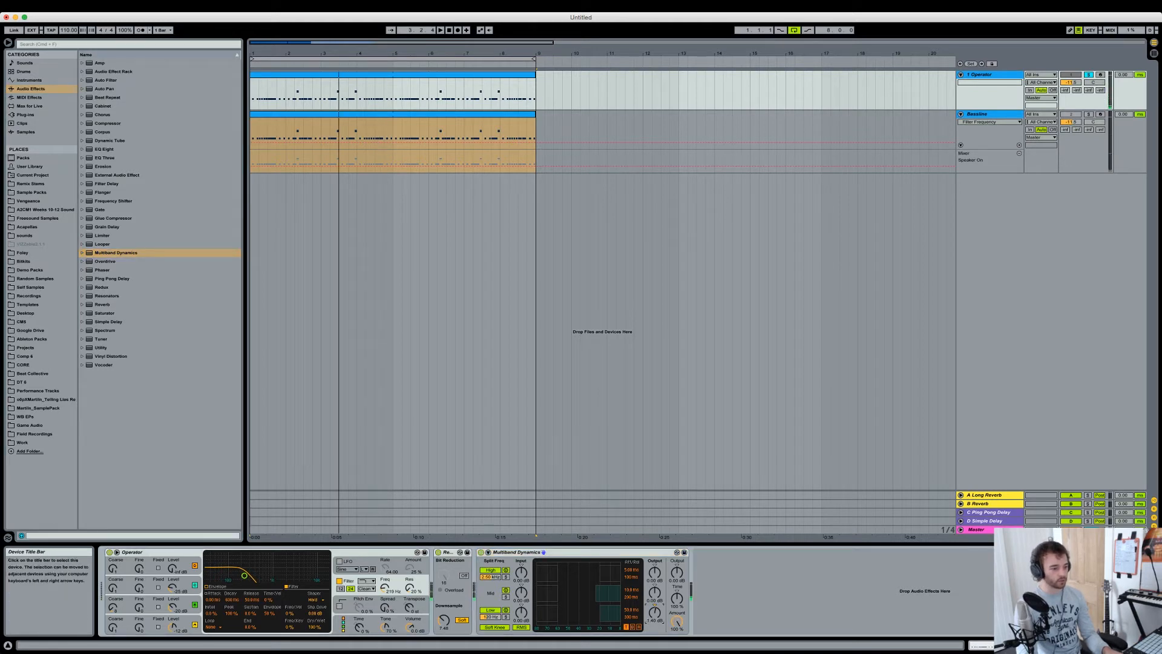
{"action": "key", "text": "space"}
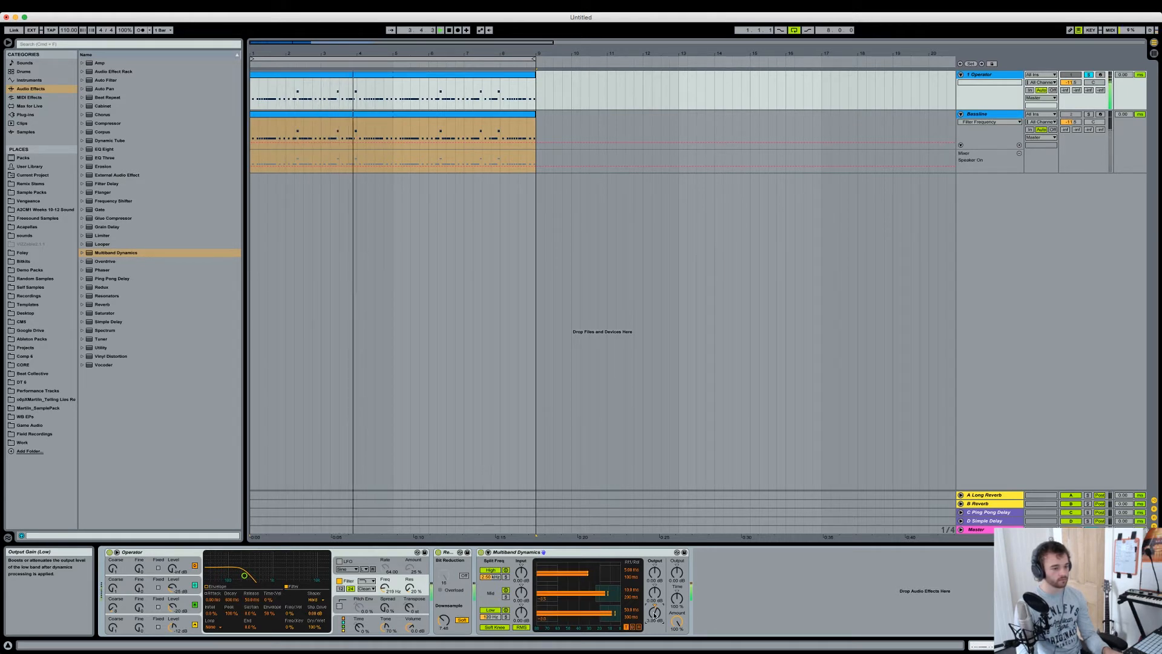
{"action": "key", "text": "space"}
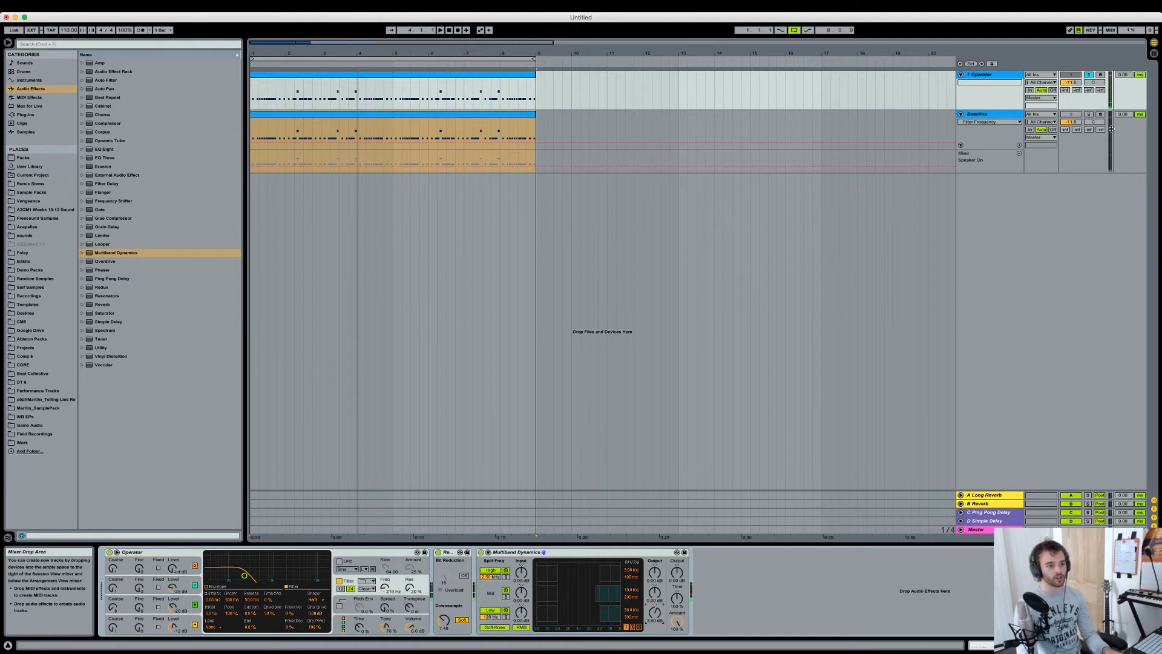
Step: Solo the Bassline track and play it back to compare with the new Operator sound
{"action": "key", "text": "space"}
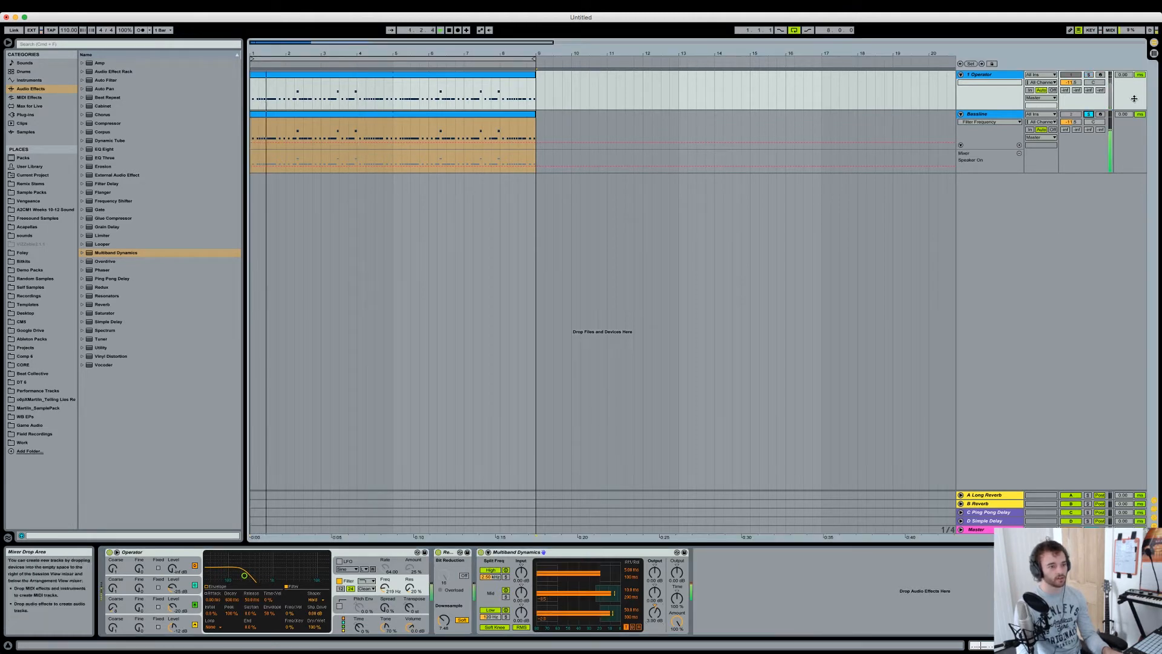
{"action": "key", "text": "space"}
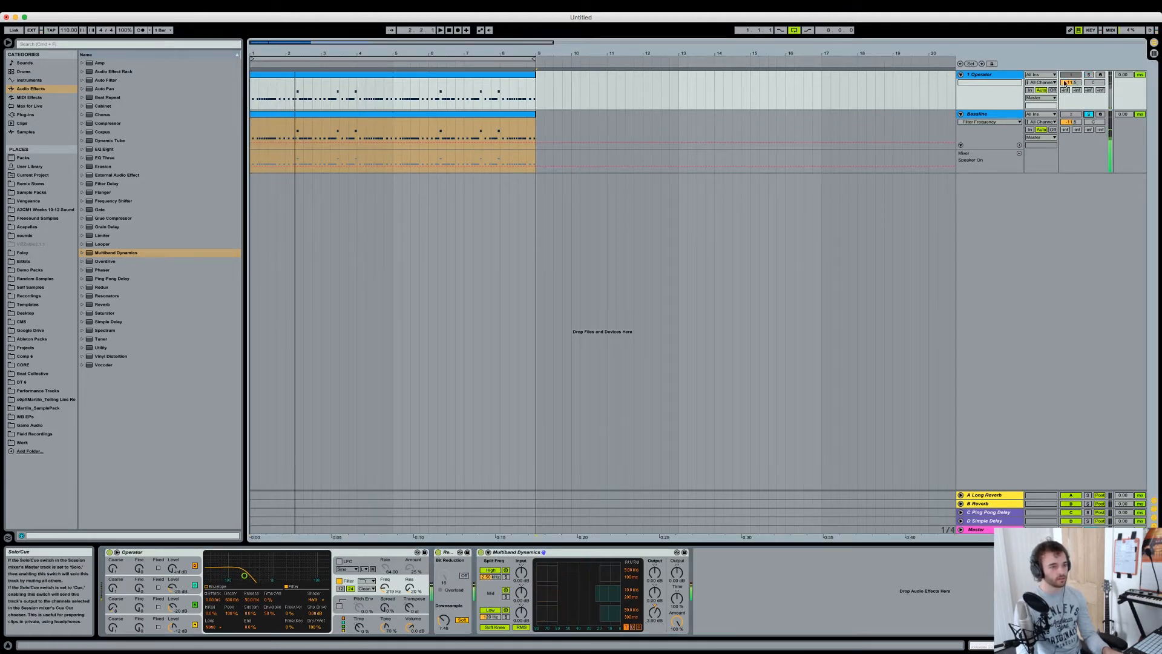
Step: Lower Operator's filter frequency, play back the Operator track and fine-tune the Redux downsample amount
{"action": "left_click_drag", "start_coordinate": [384, 587], "coordinate": [385, 606]}
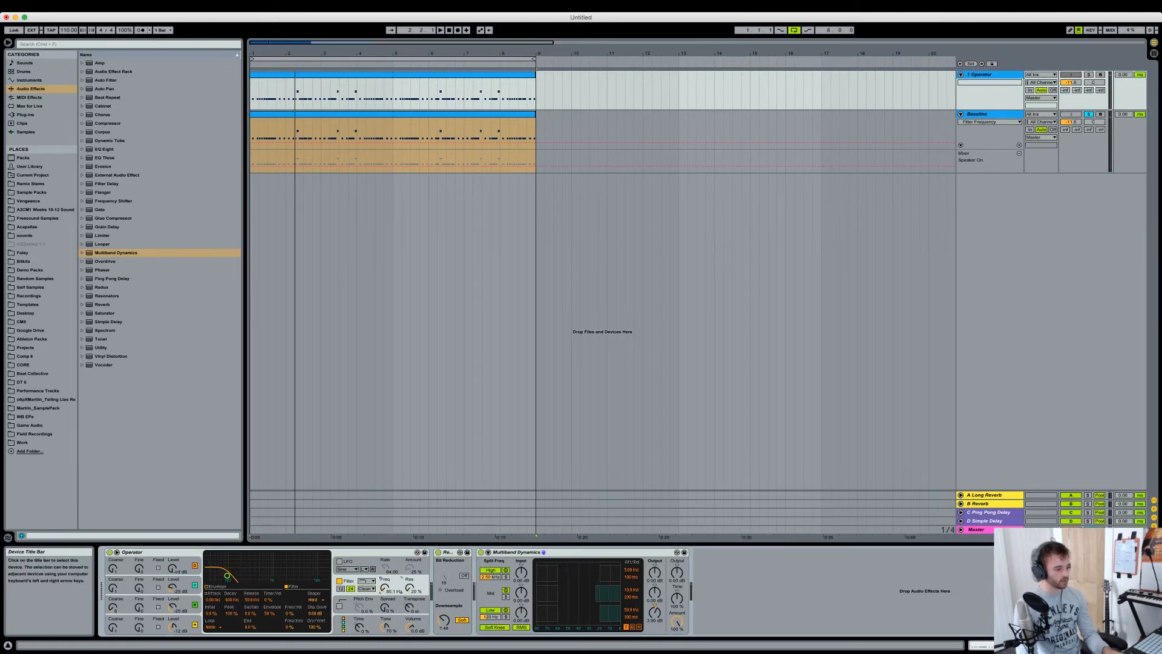
{"action": "key", "text": "space"}
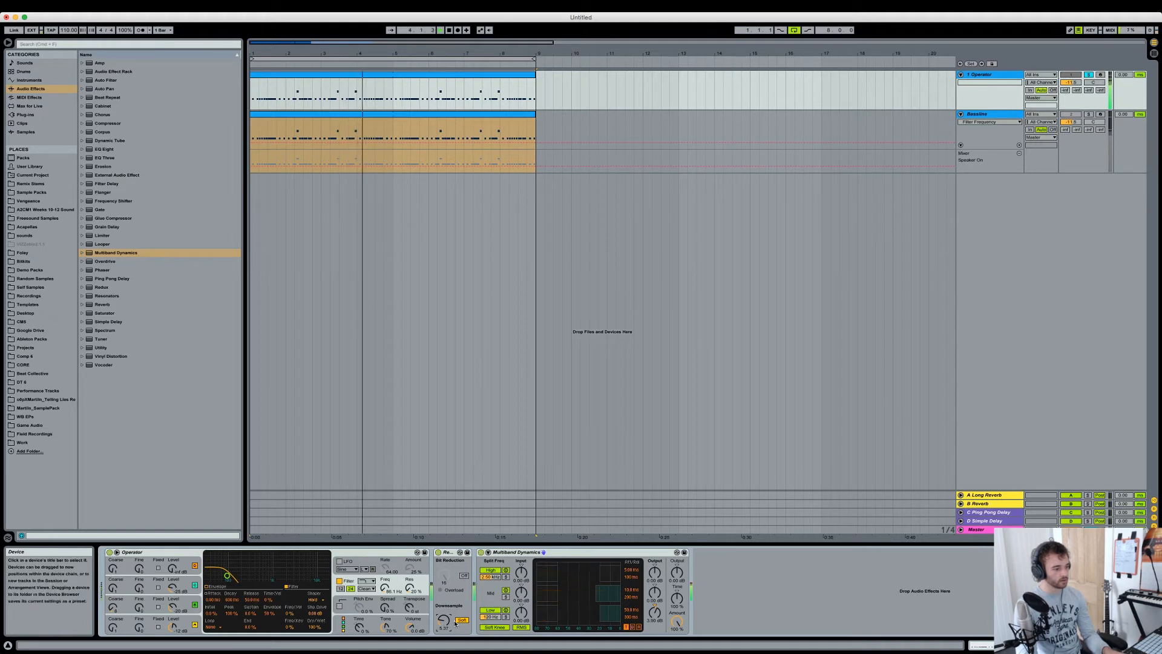
{"action": "left_click_drag", "start_coordinate": [443, 626], "coordinate": [443, 623]}
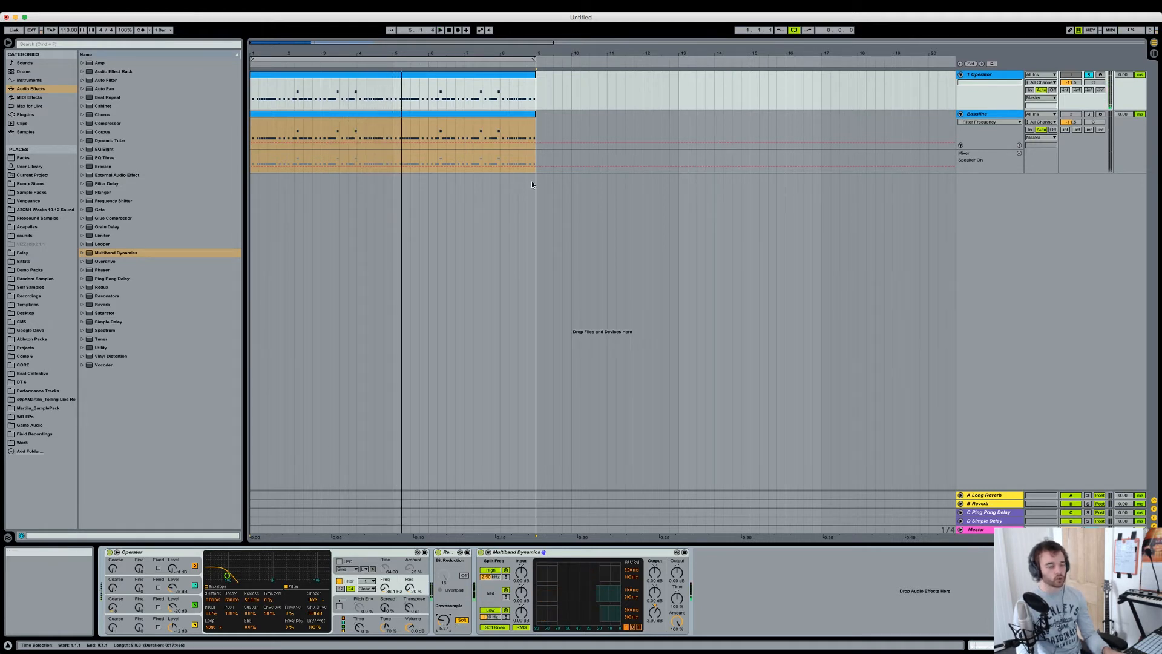
Step: Play back the soloed Bassline track for comparison and bring up its device chain
{"action": "key", "text": "space"}
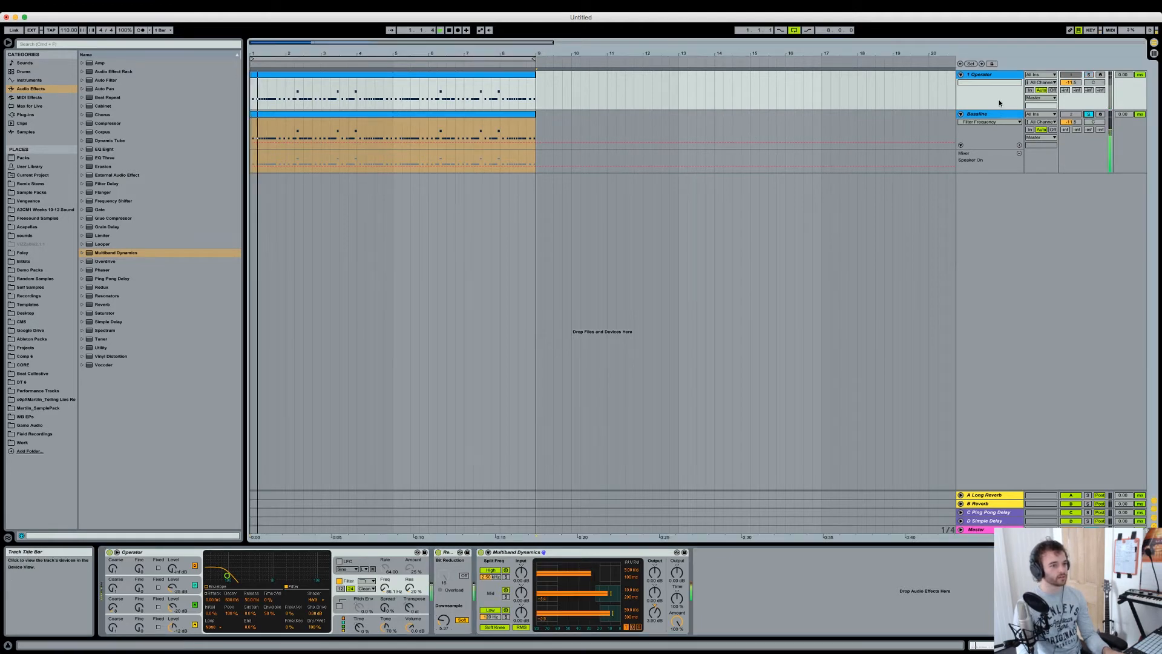
{"action": "key", "text": "space"}
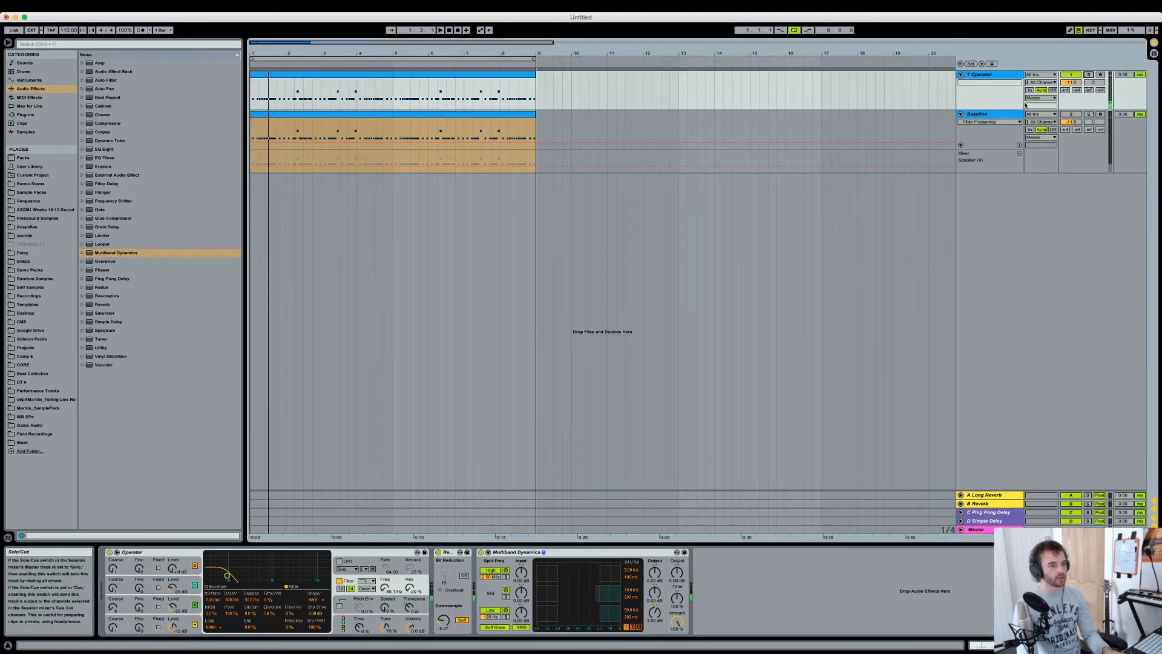
{"action": "left_click", "coordinate": [992, 117]}
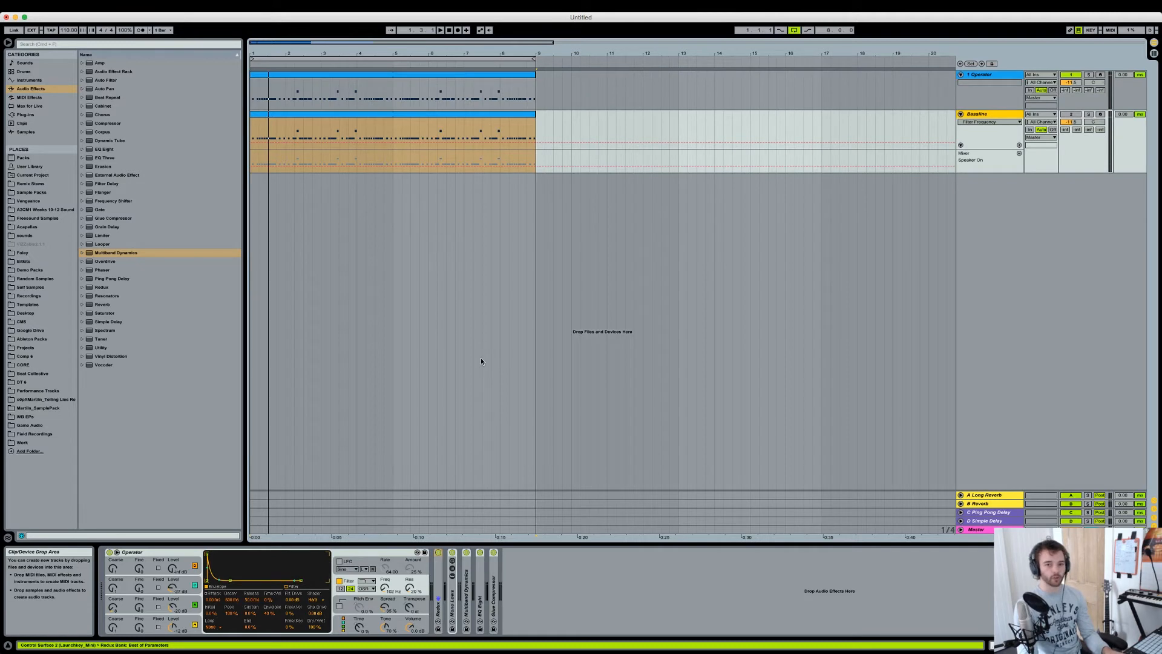
Step: Return to the Operator track's devices, raise Operator's Spread and play back the result
{"action": "left_click", "coordinate": [997, 75]}
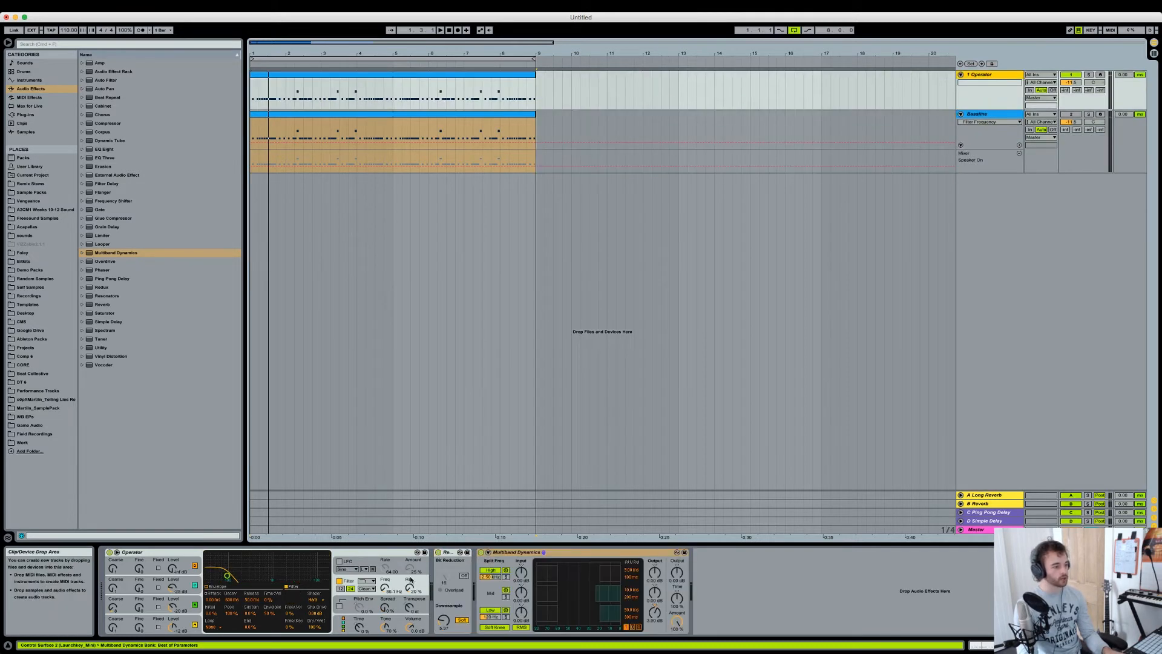
{"action": "left_click", "coordinate": [385, 610]}
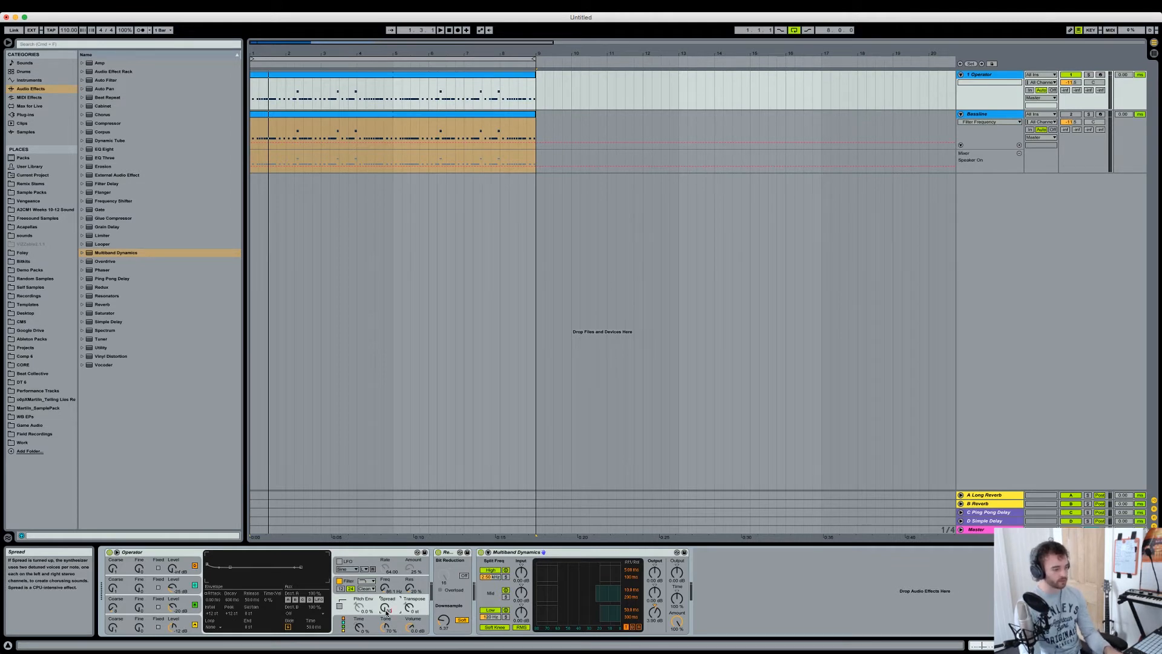
{"action": "key", "text": "space"}
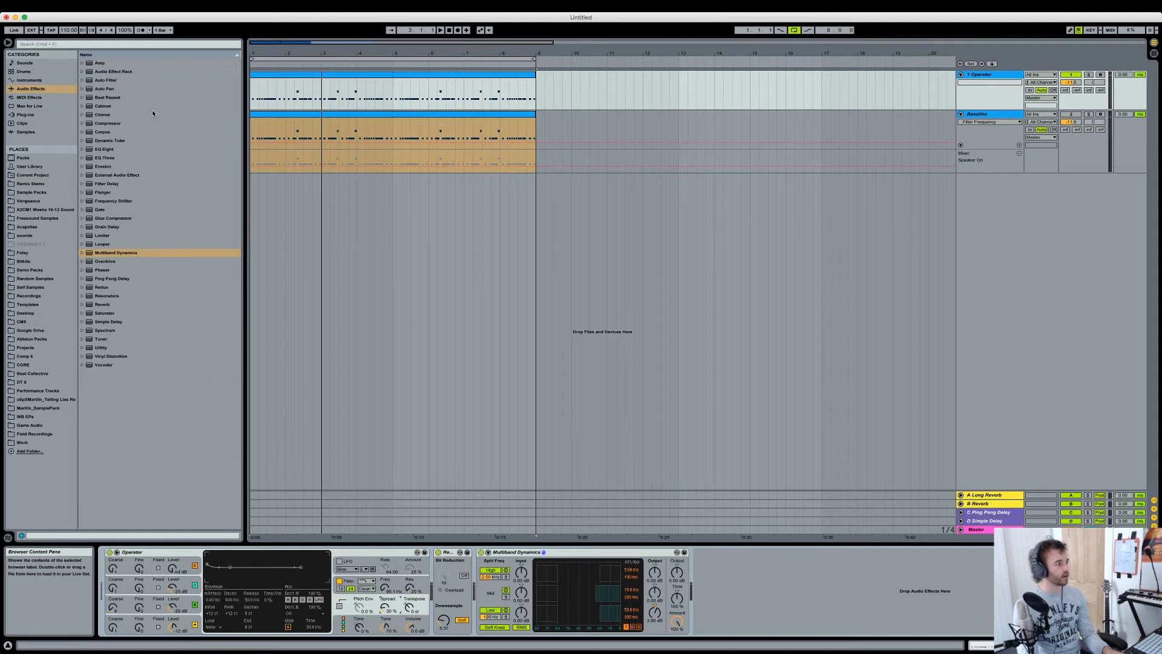
Step: Collapse the Multiband Dynamics and Redux devices on the Operator track
{"action": "left_click", "coordinate": [83, 72]}
{"action": "left_click", "coordinate": [82, 72]}
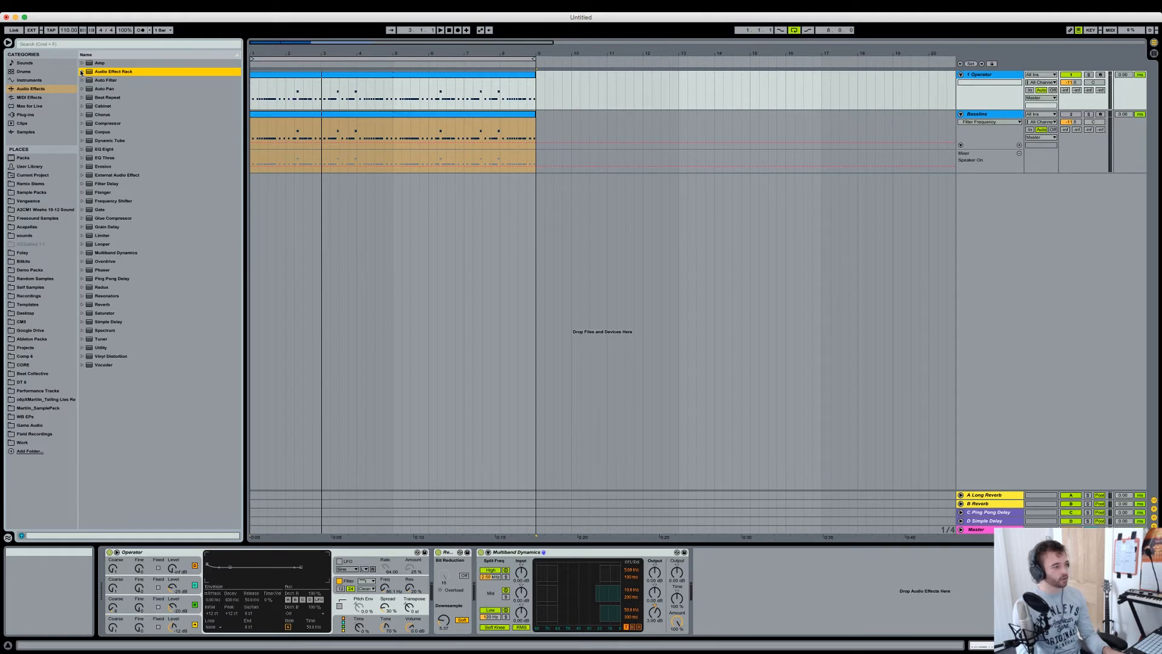
{"action": "double_click", "coordinate": [516, 552]}
{"action": "double_click", "coordinate": [448, 552]}
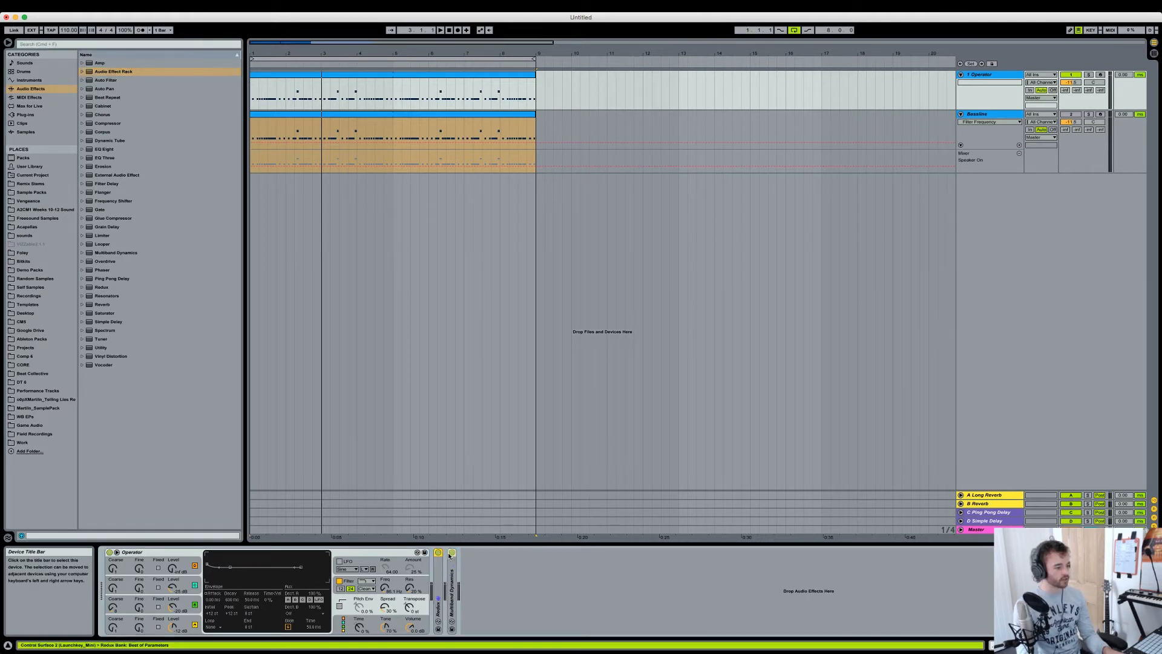
Step: Add a second Multiband Dynamics at the end of the Operator track's chain and group it into an Audio Effect Rack
{"action": "double_click", "coordinate": [115, 254]}
{"action": "left_click", "coordinate": [544, 557]}
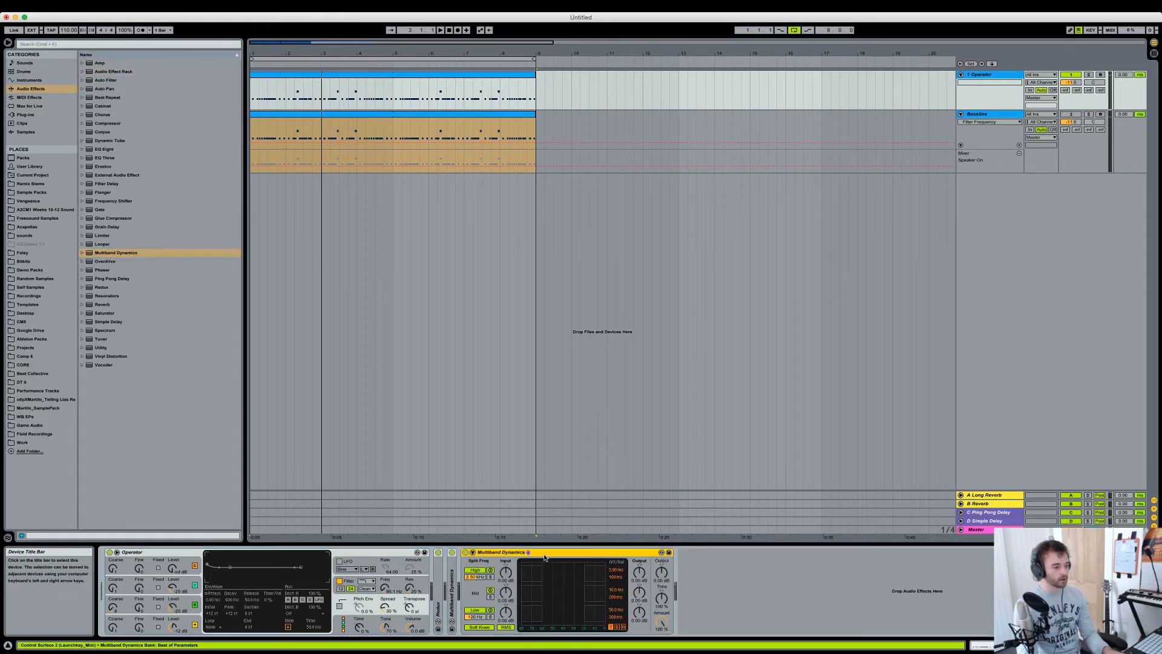
{"action": "key", "text": "super+g"}
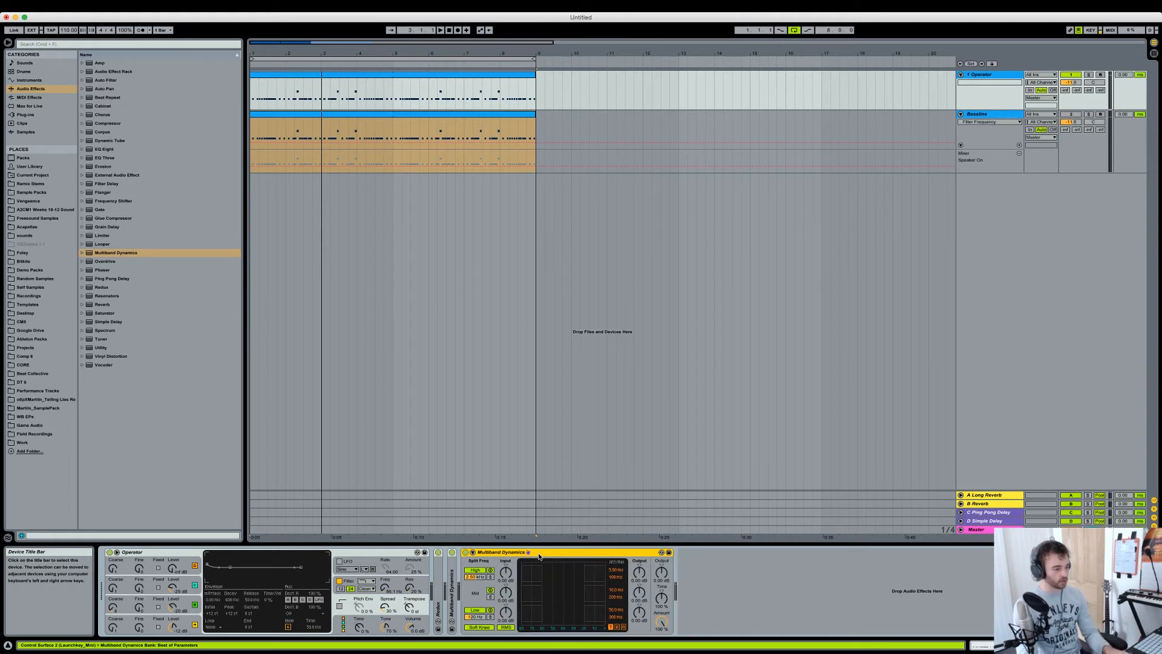
{"action": "right_click", "coordinate": [545, 554]}
{"action": "left_click", "coordinate": [544, 547]}
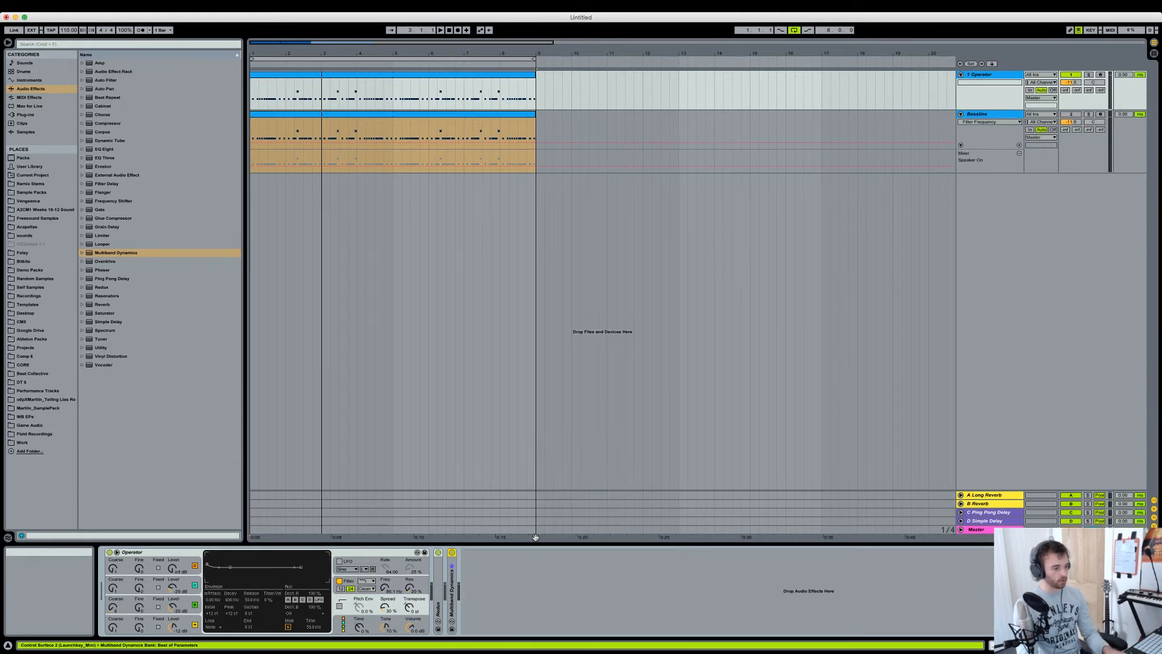
{"action": "right_click", "coordinate": [530, 554]}
{"action": "left_click", "coordinate": [544, 497]}
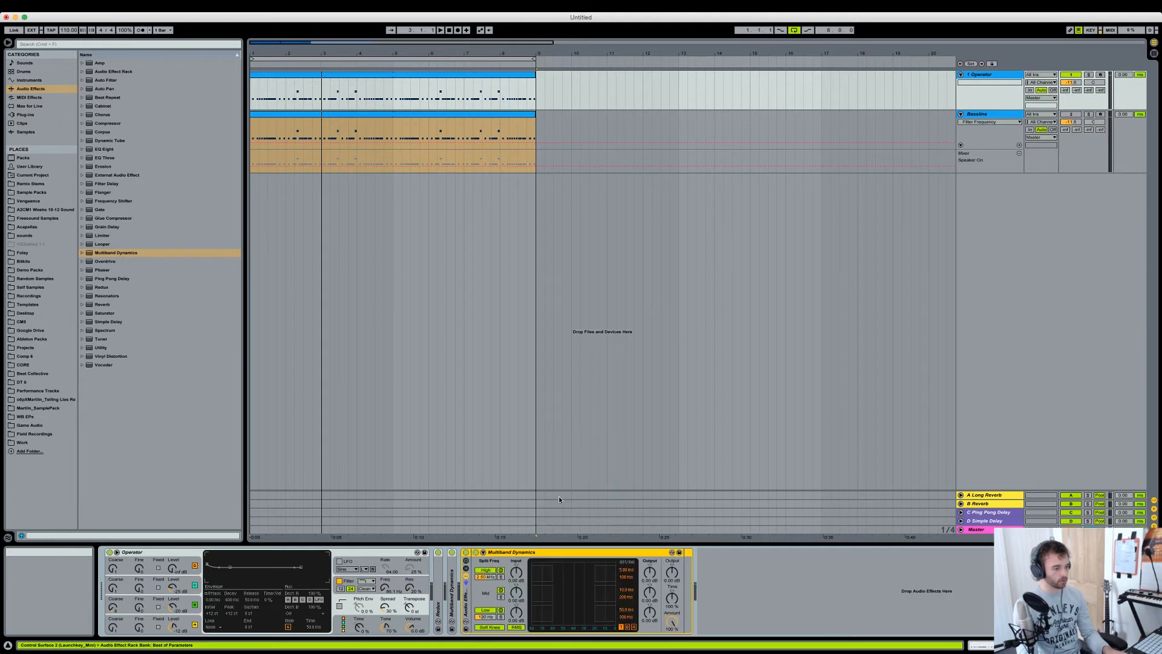
Step: Show the rack's chain list and add a second parallel chain containing another Multiband Dynamics
{"action": "left_click", "coordinate": [466, 568]}
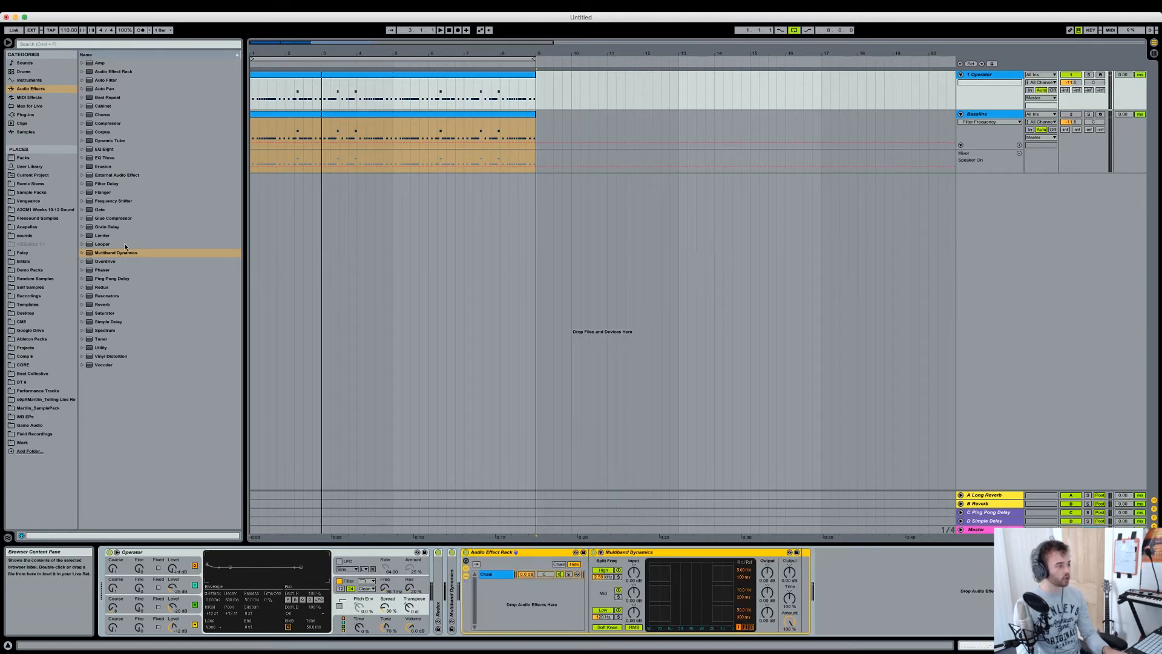
{"action": "left_click_drag", "start_coordinate": [124, 253], "coordinate": [500, 591]}
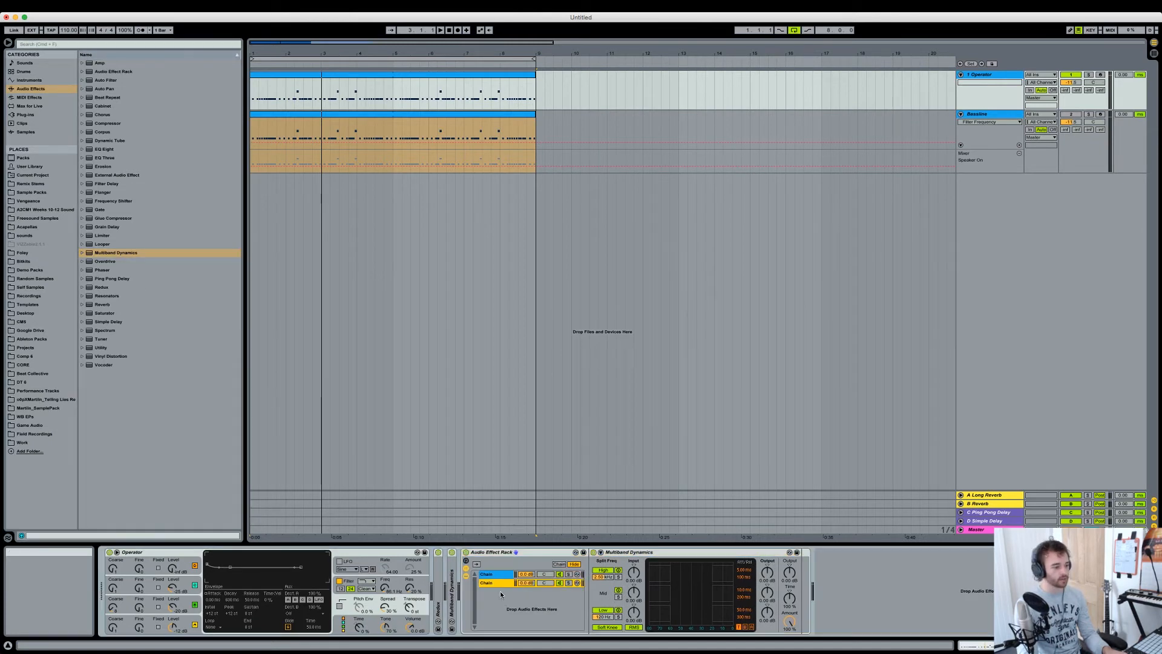
{"action": "left_click", "coordinate": [502, 575]}
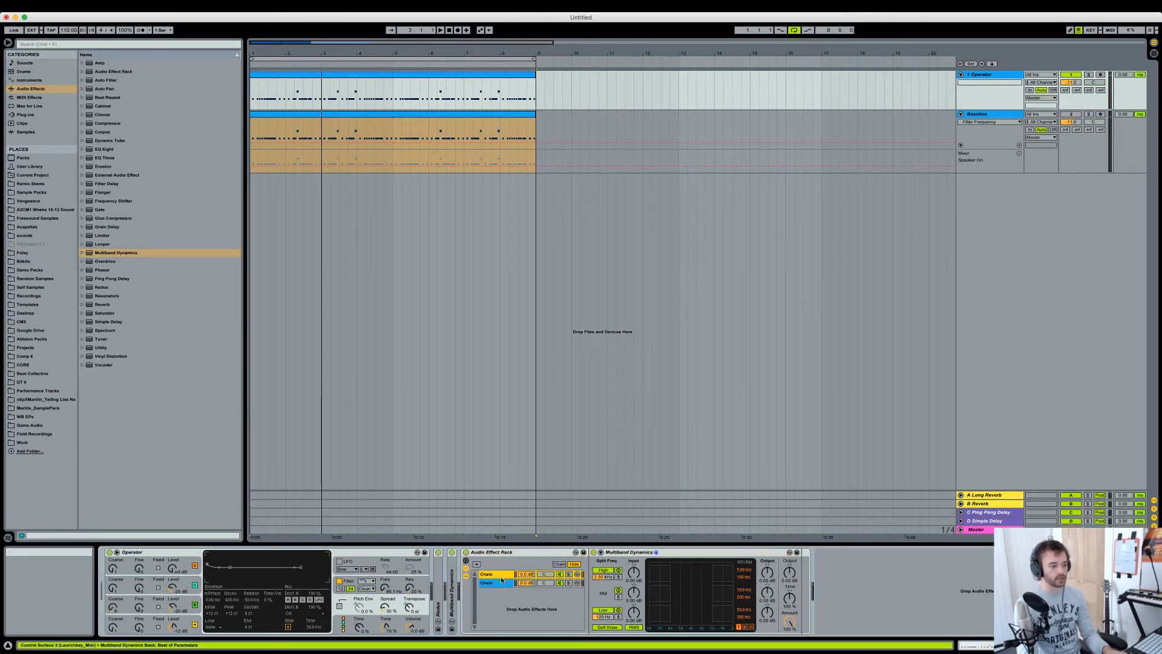
{"action": "left_click", "coordinate": [502, 584]}
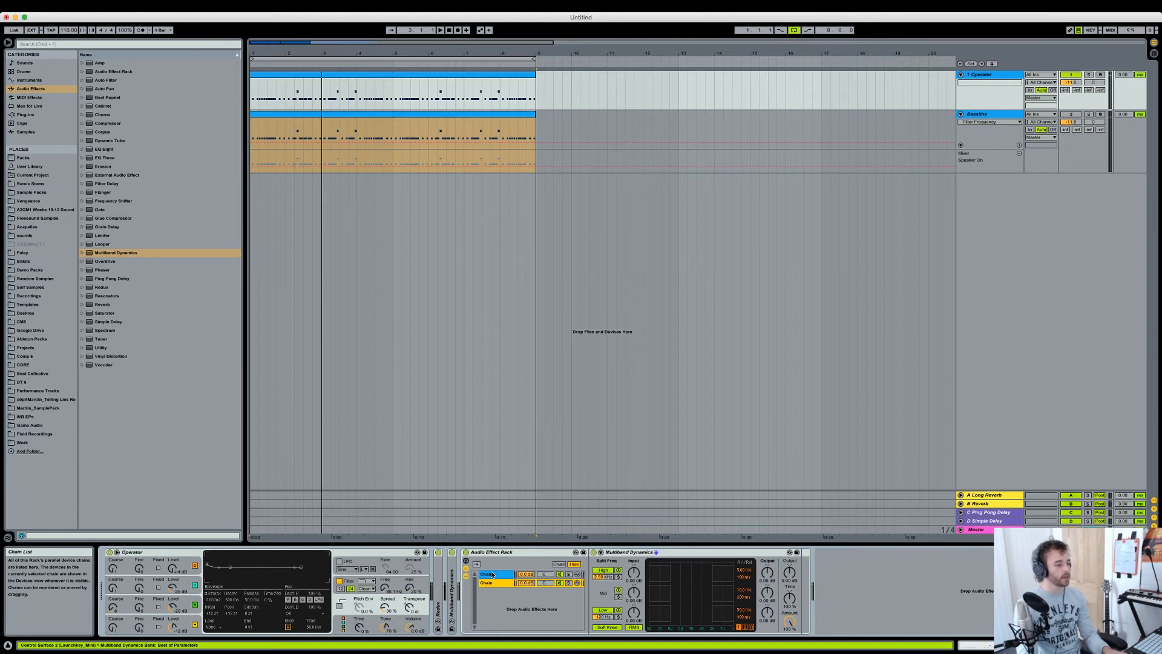
Step: Rename the rack's first chain Highs and its second chain Lows
{"action": "key", "text": "super+r"}
{"action": "type", "text": "High"}
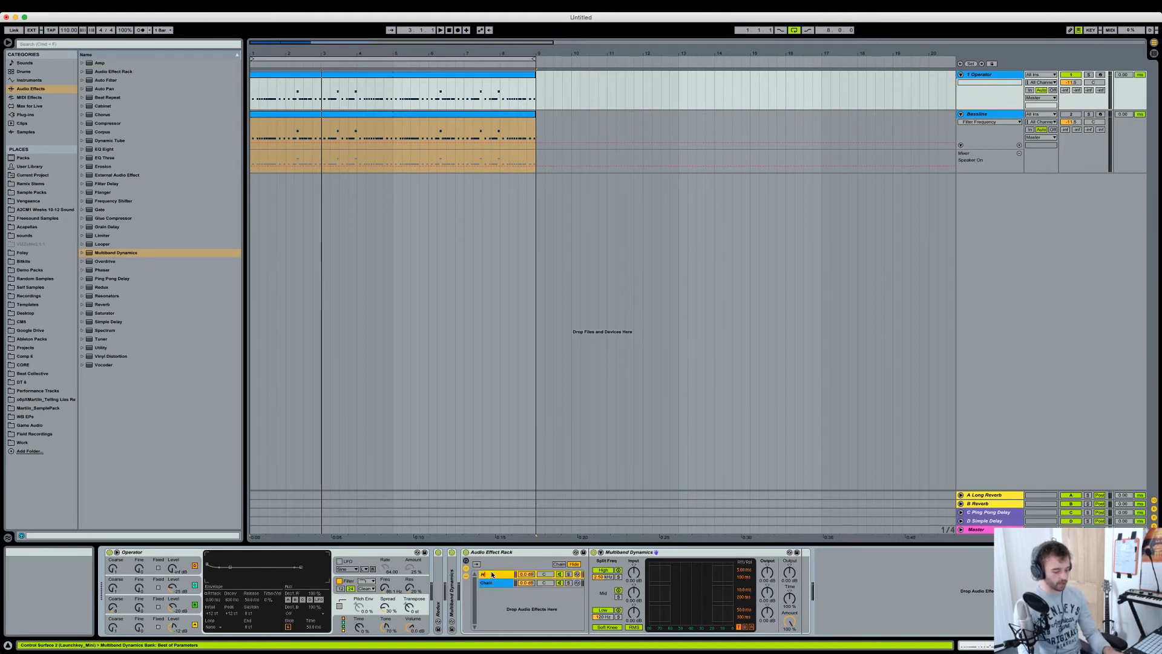
{"action": "type", "text": "s"}
{"action": "left_click", "coordinate": [501, 584]}
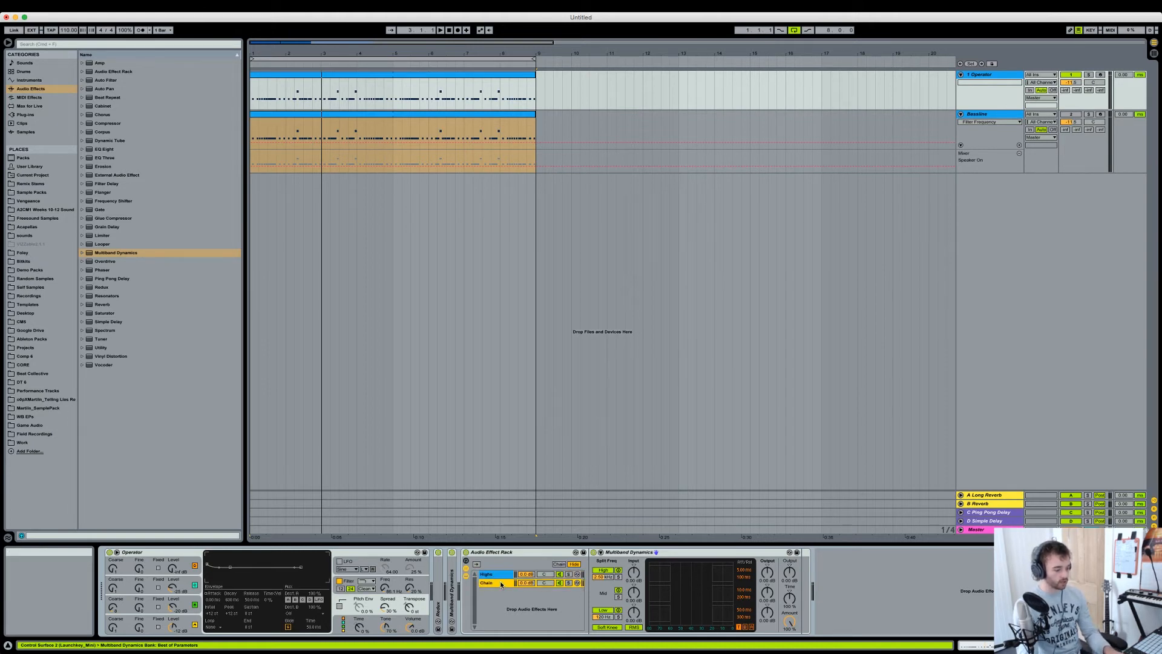
{"action": "key", "text": "super+r"}
{"action": "type", "text": "Low"}
{"action": "key", "text": "Return"}
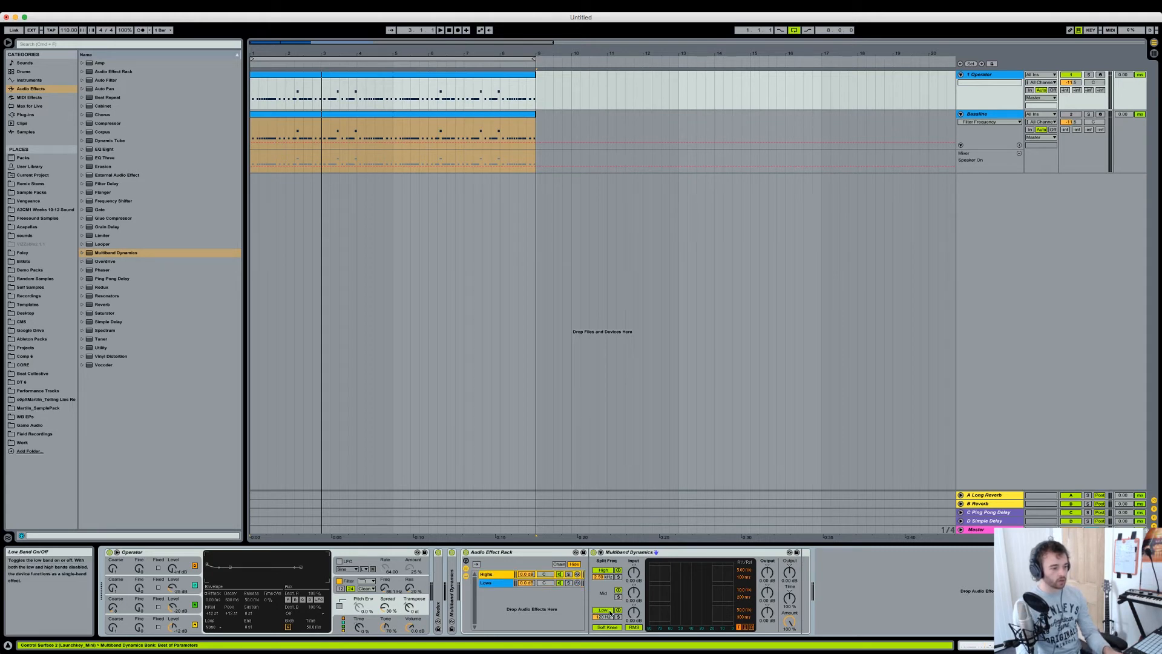
Step: In the Highs chain's Multiband Dynamics, turn off the high band and solo the mid band, and play back the chain soloed
{"action": "left_click", "coordinate": [604, 570]}
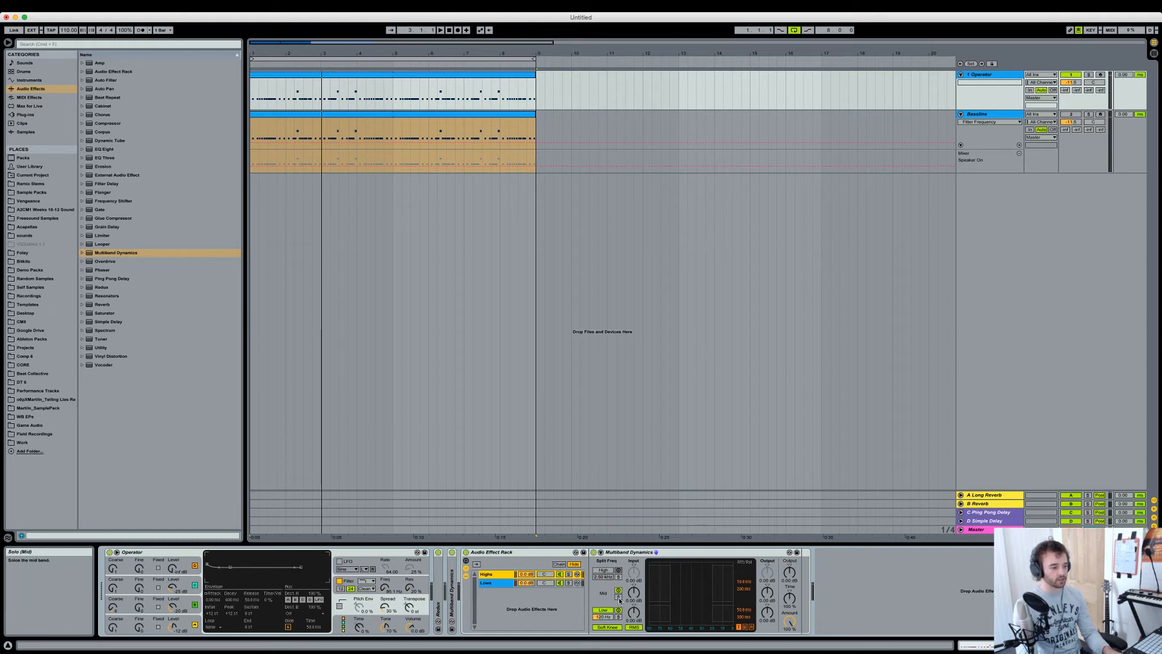
{"action": "left_click", "coordinate": [618, 597]}
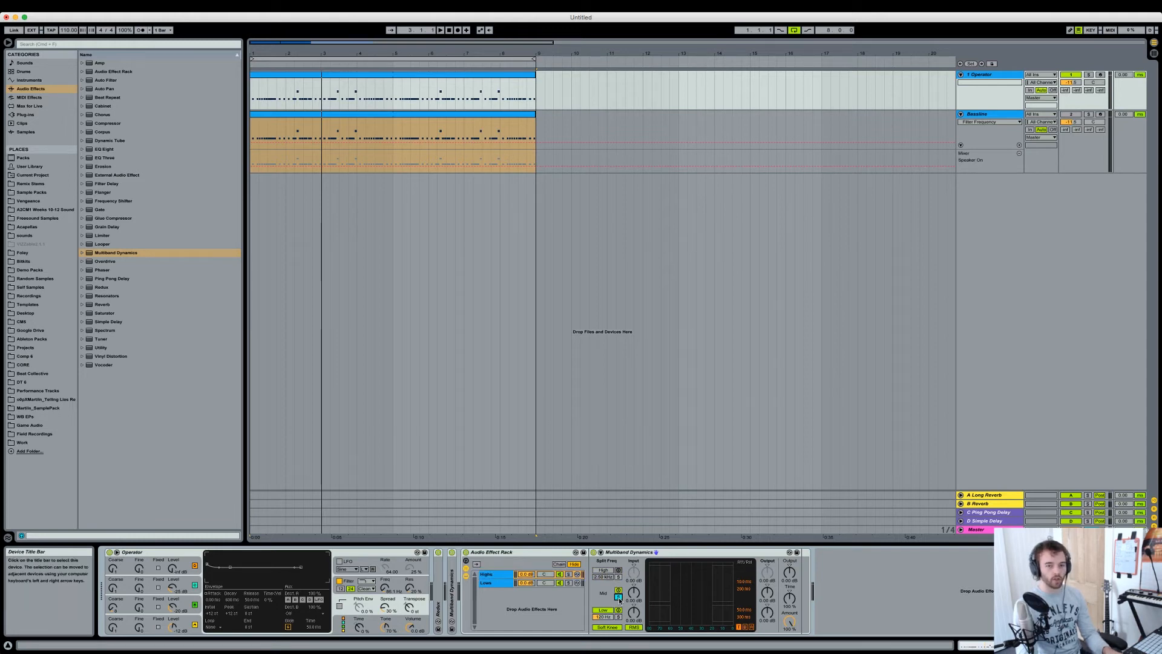
{"action": "left_click", "coordinate": [569, 575]}
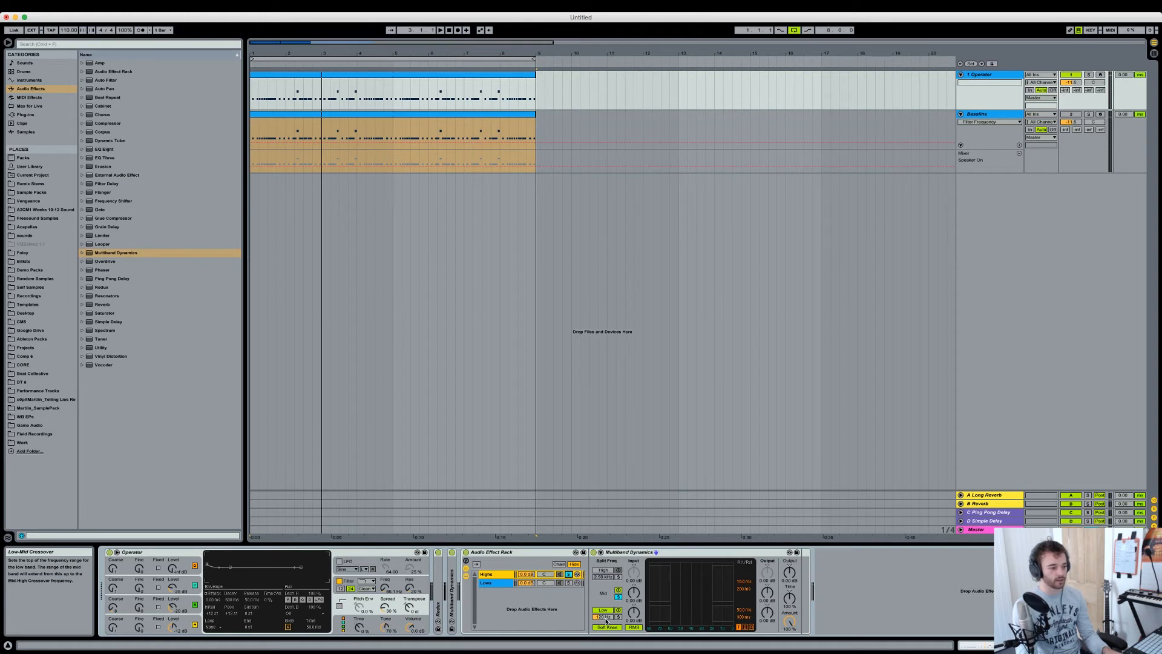
{"action": "key", "text": "space"}
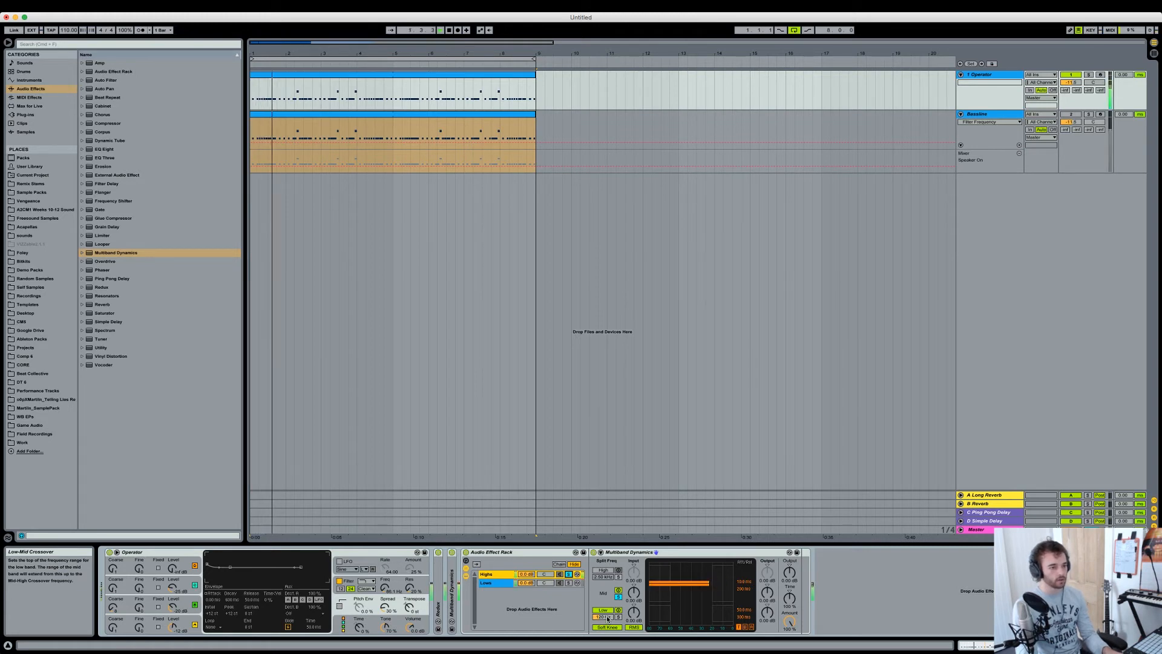
{"action": "key", "text": "space"}
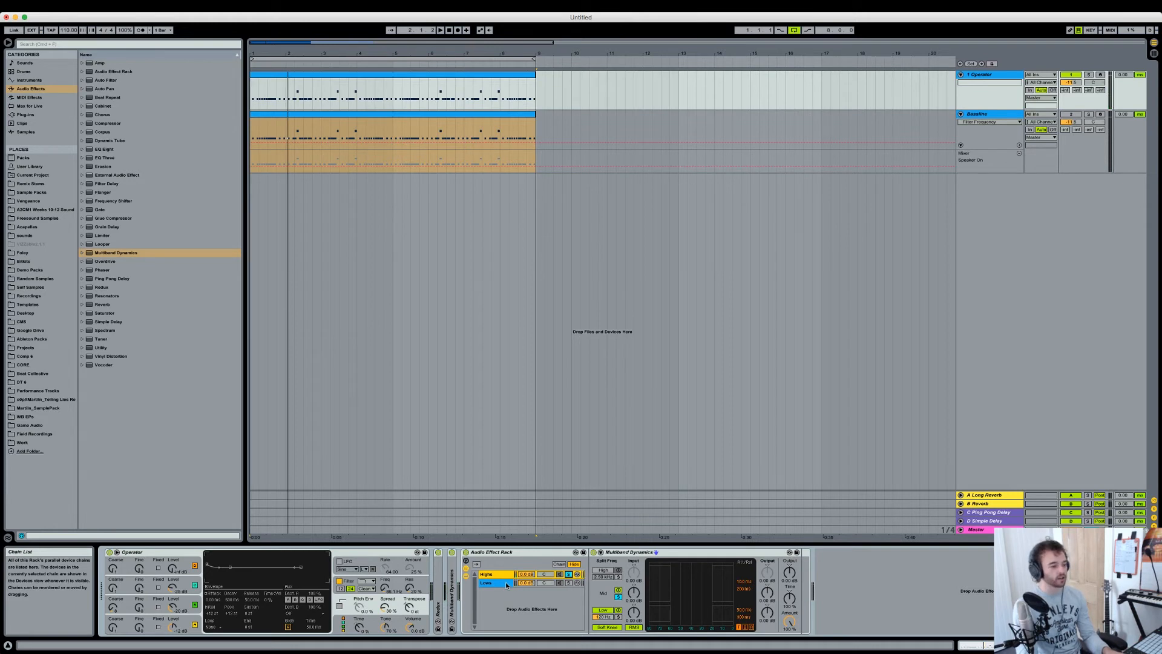
Step: Solo the Lows chain and the low band of its Multiband Dynamics, and play back the result
{"action": "left_click", "coordinate": [506, 584]}
{"action": "left_click", "coordinate": [569, 582]}
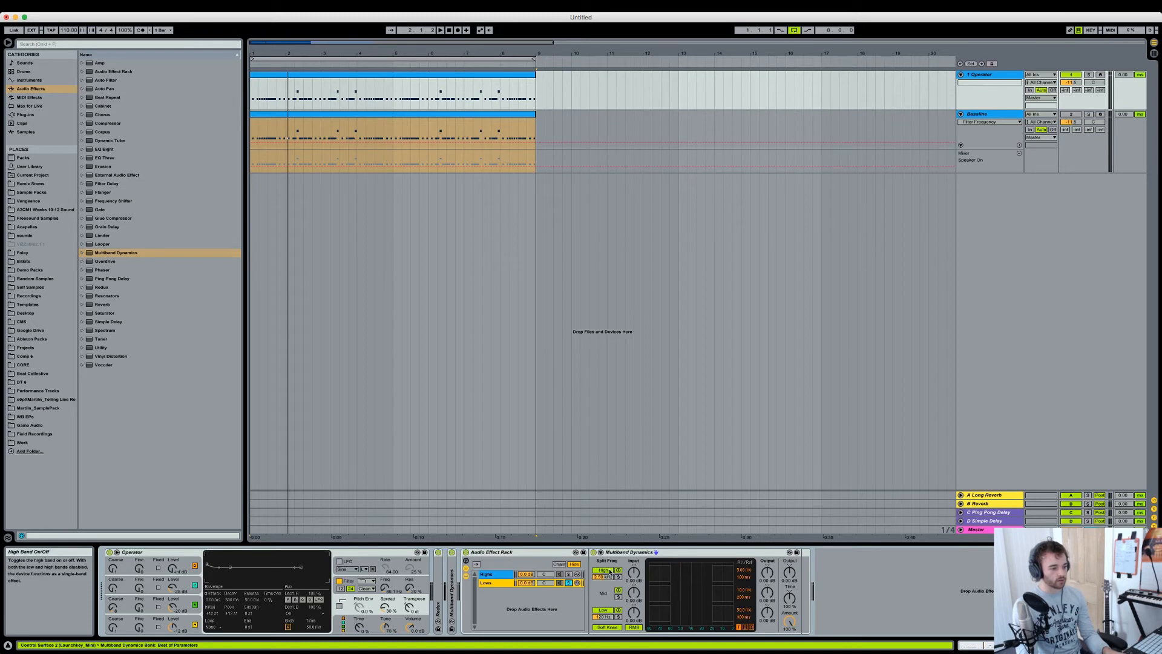
{"action": "left_click", "coordinate": [619, 617]}
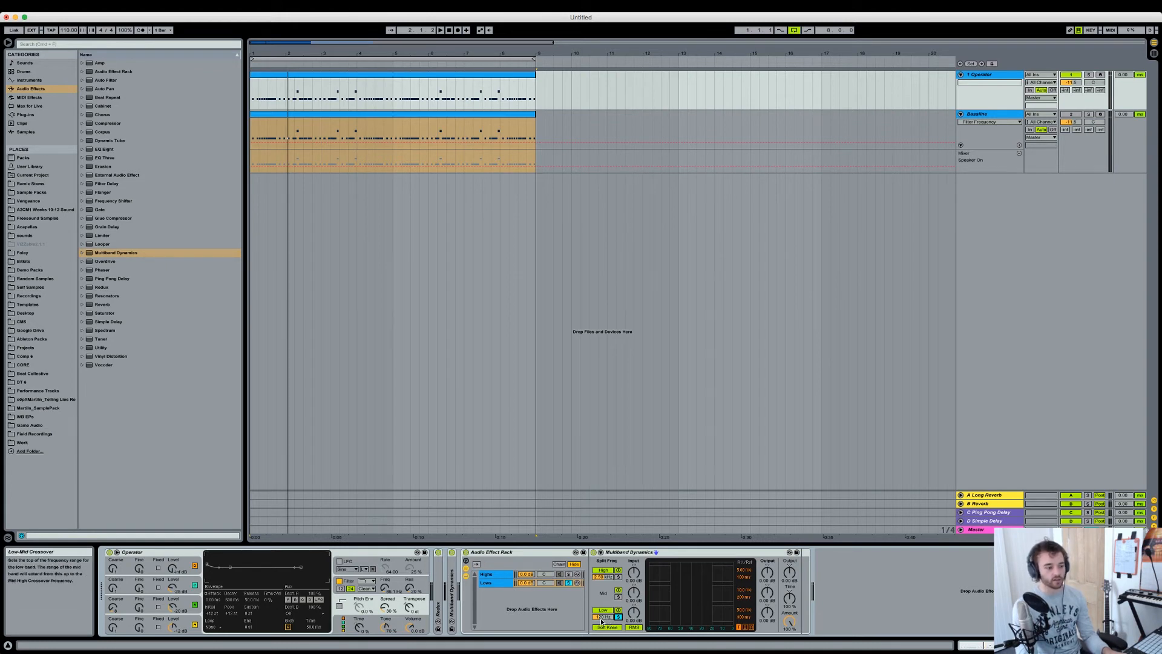
{"action": "key", "text": "space"}
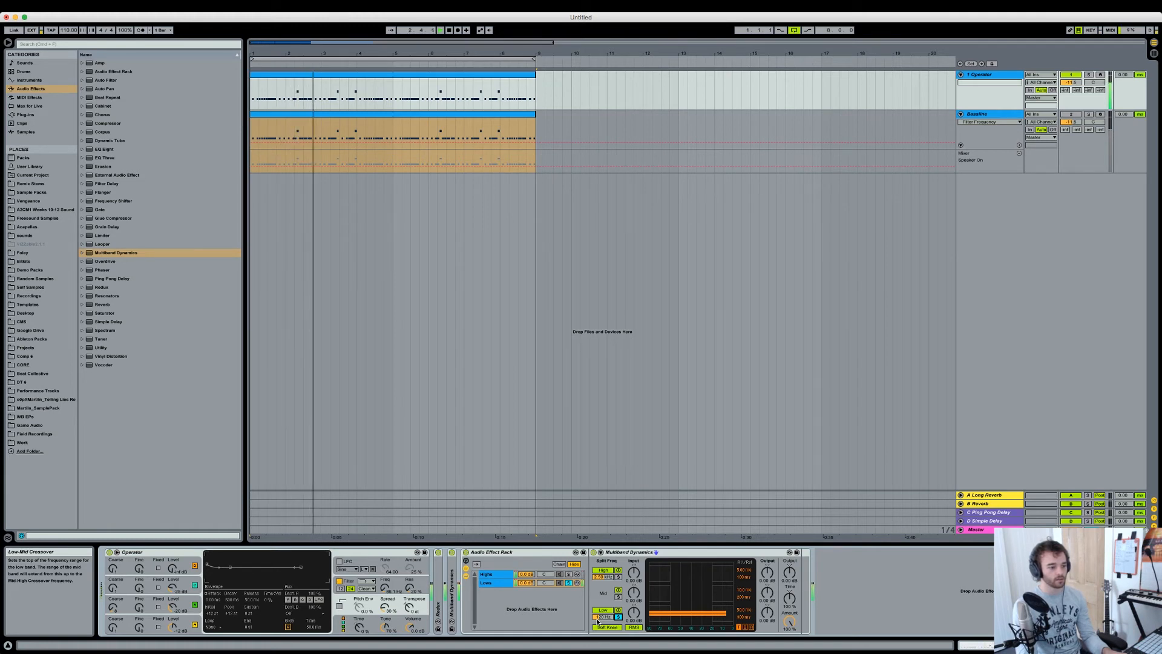
Step: Show the rack's macros, map the Low-Mid Crossover of both chains to Macro 1 and raise that macro to about 128 Hz
{"action": "left_click", "coordinate": [466, 564]}
{"action": "right_click", "coordinate": [701, 618]}
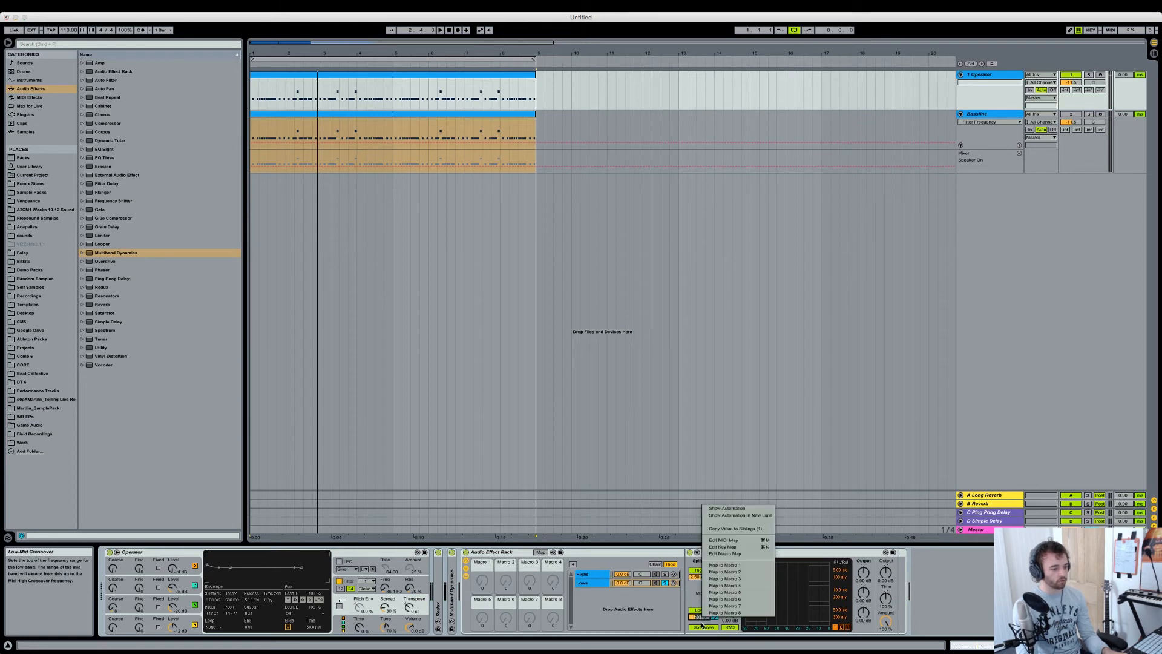
{"action": "left_click", "coordinate": [726, 566]}
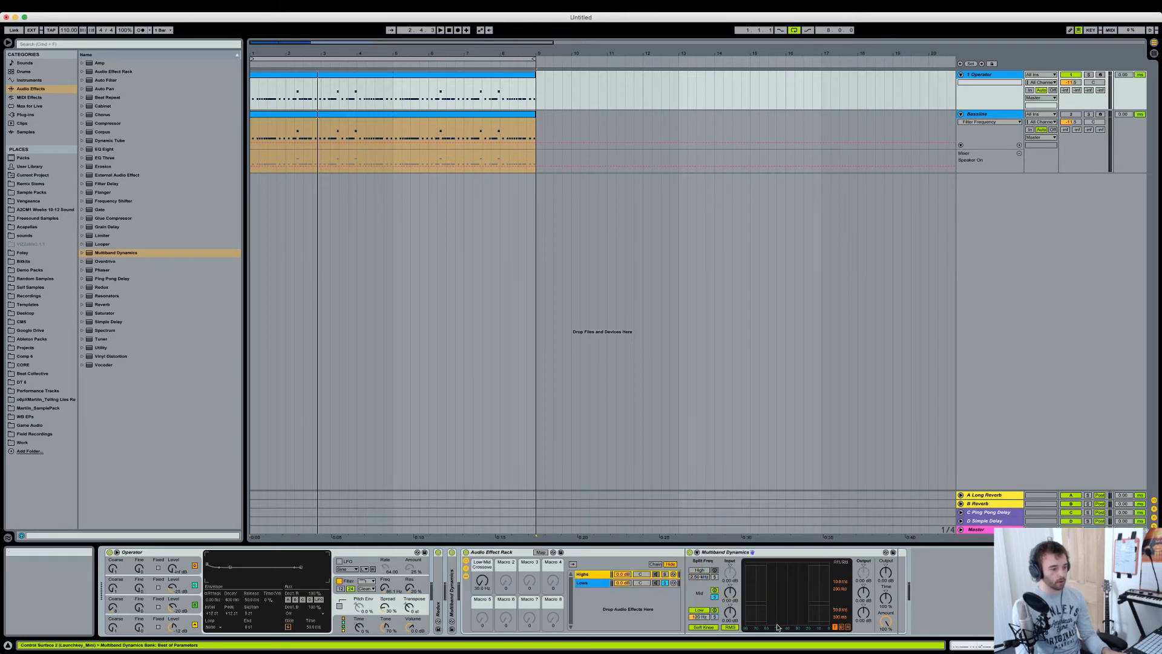
{"action": "right_click", "coordinate": [700, 576]}
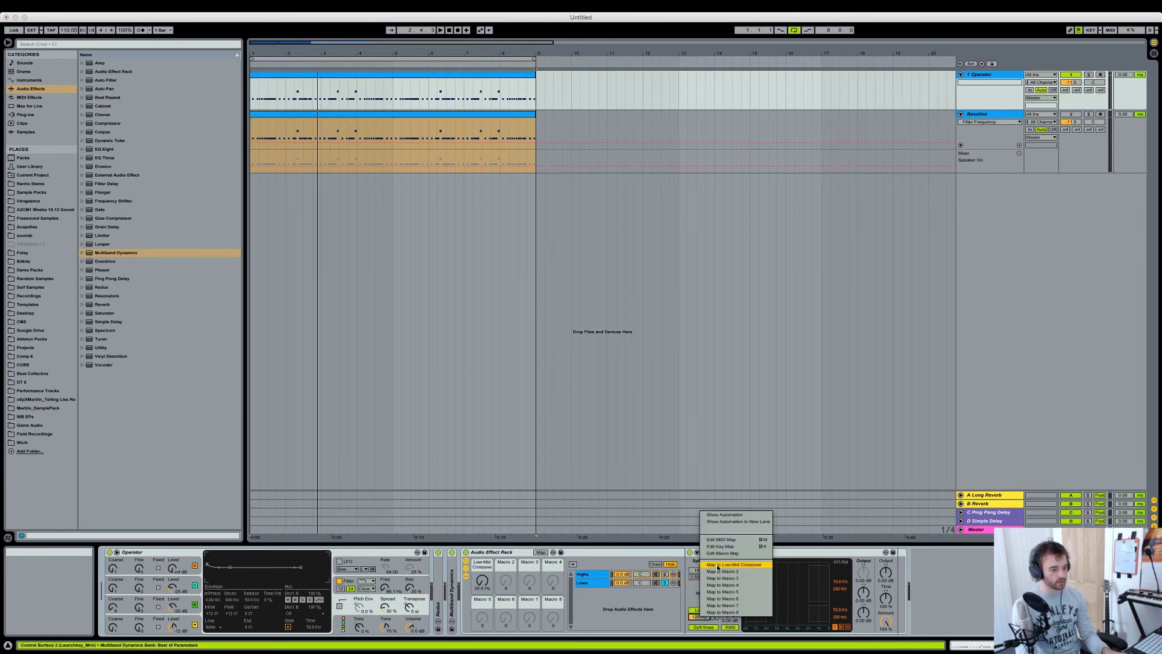
{"action": "left_click", "coordinate": [718, 565]}
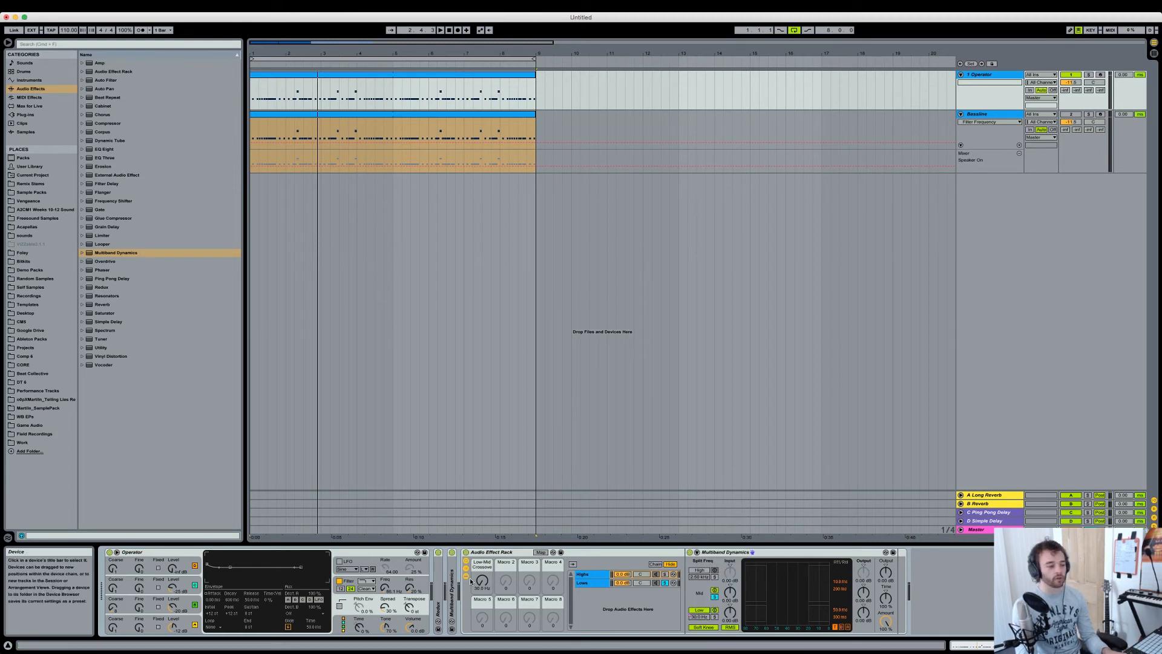
{"action": "left_click_drag", "start_coordinate": [472, 581], "coordinate": [472, 576]}
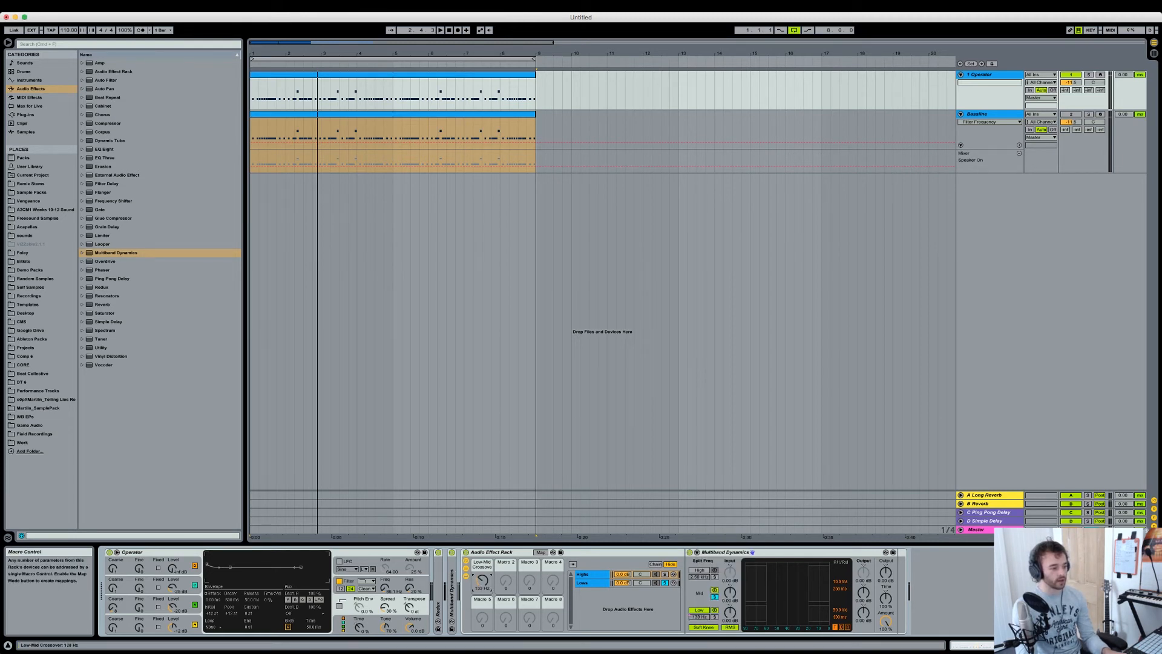
Step: In the rack's macro mappings, limit the maximum of both Low-Mid Crossover entries to 150 Hz and finish mapping
{"action": "left_click", "coordinate": [541, 552]}
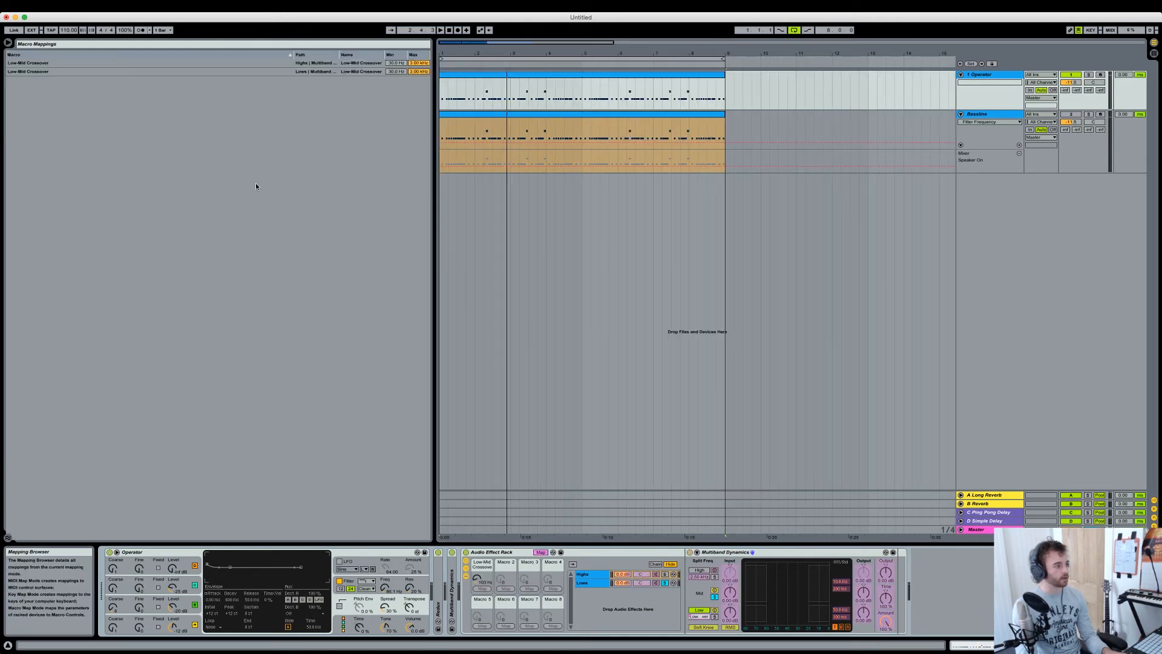
{"action": "left_click", "coordinate": [425, 65]}
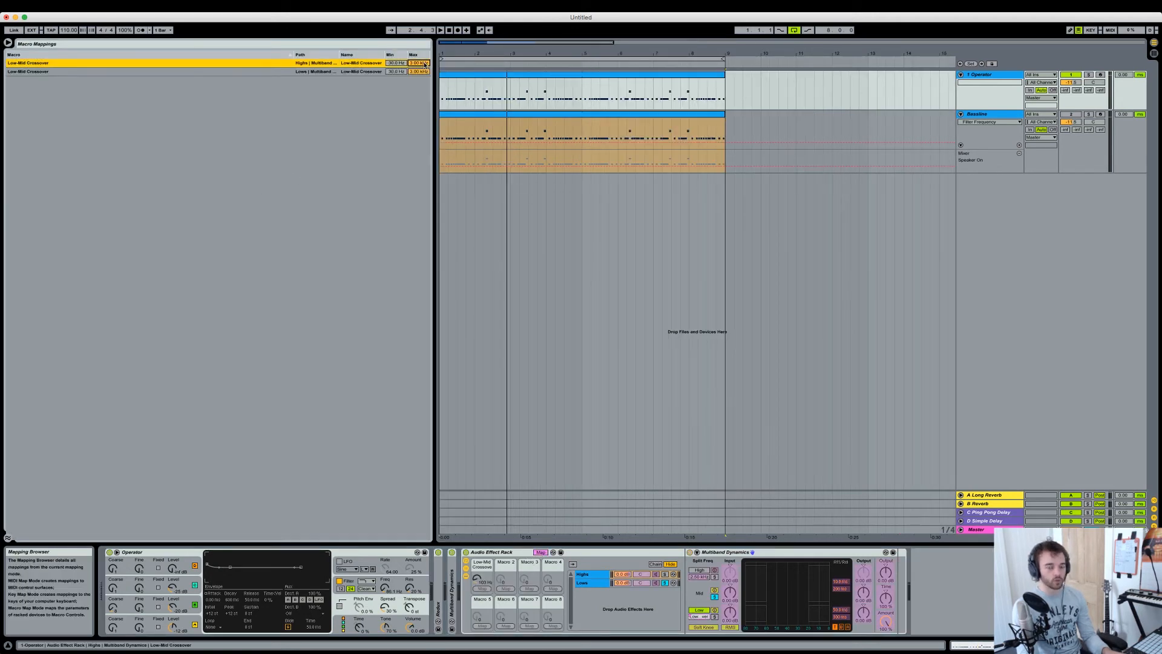
{"action": "type", "text": "150"}
{"action": "key", "text": "Return"}
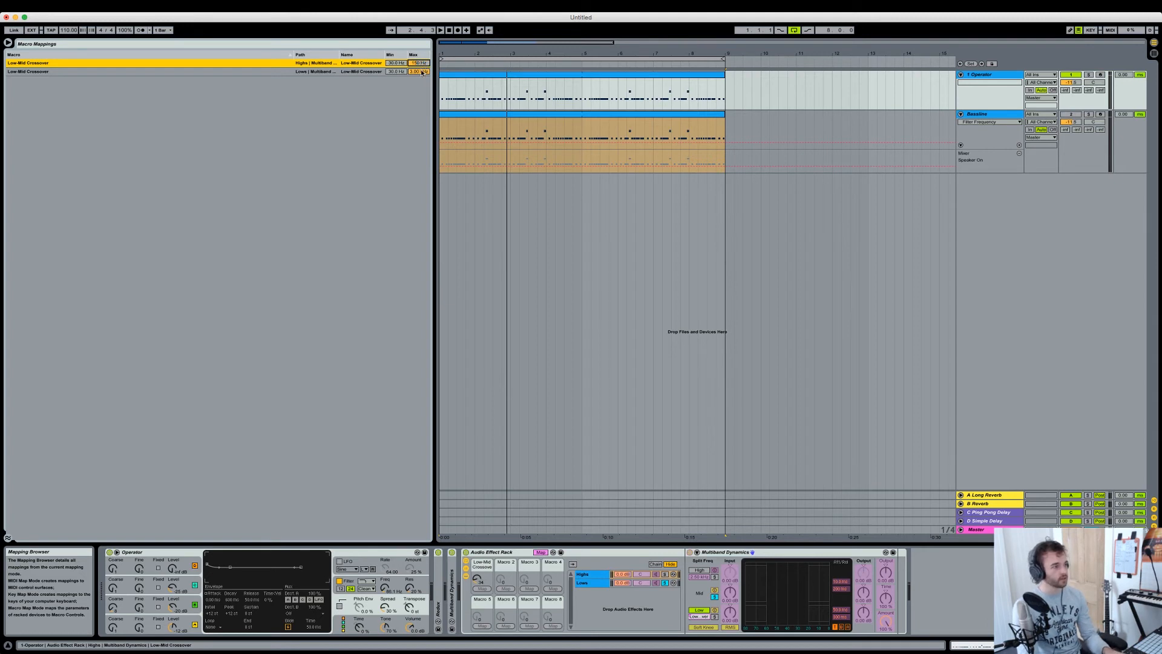
{"action": "left_click", "coordinate": [422, 72]}
{"action": "type", "text": "150"}
{"action": "key", "text": "Return"}
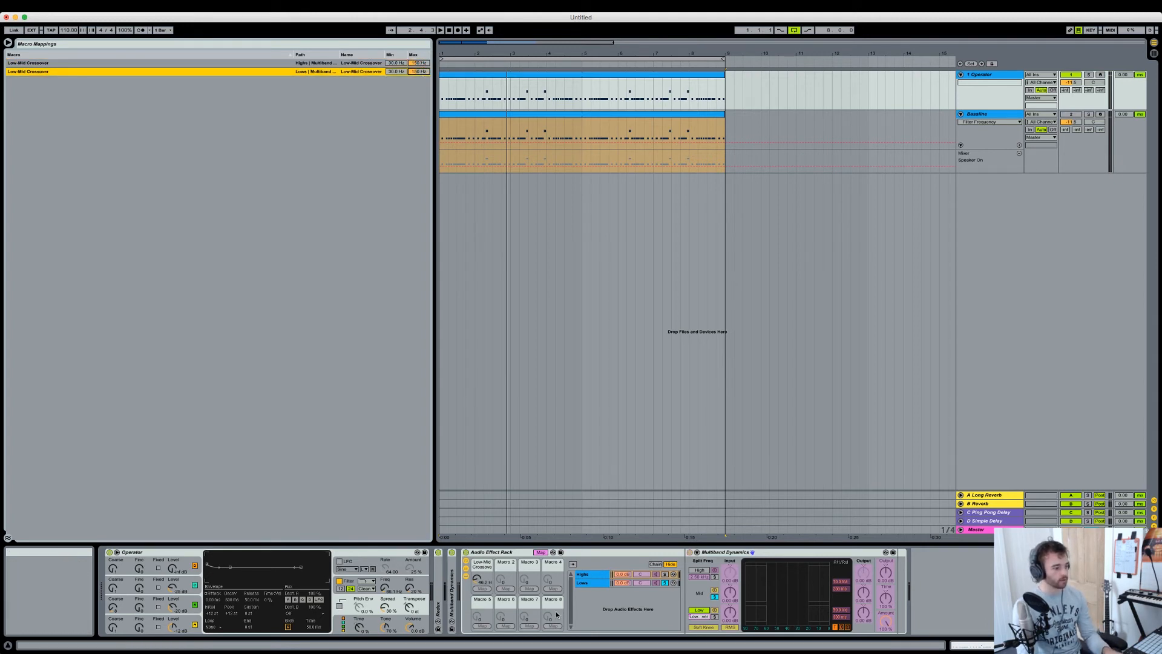
{"action": "left_click", "coordinate": [541, 553]}
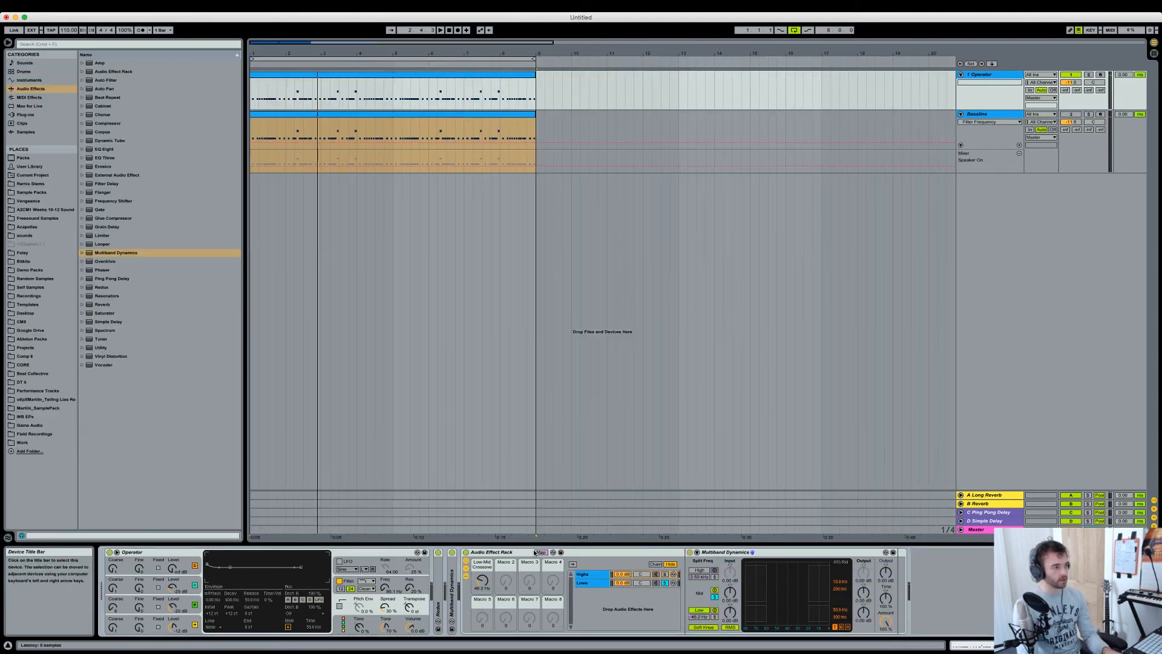
Step: Add a Utility after the Multiband Dynamics in the Lows chain and set its width to 0%
{"action": "left_click", "coordinate": [581, 587]}
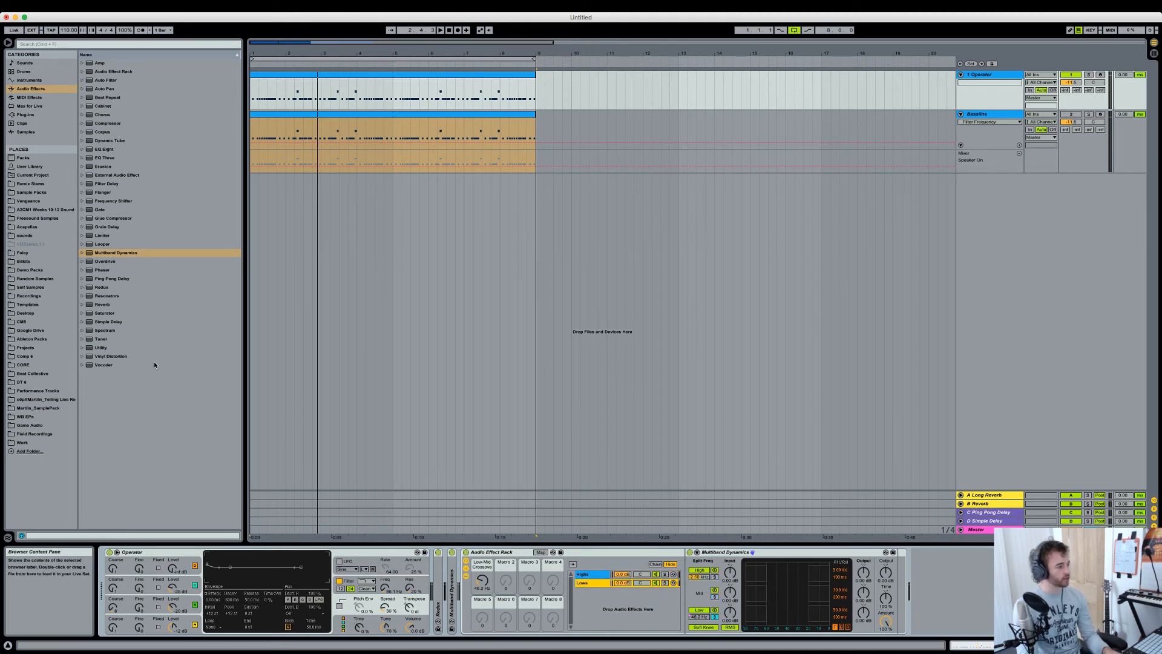
{"action": "left_click_drag", "start_coordinate": [97, 349], "coordinate": [643, 482]}
{"action": "left_click_drag", "start_coordinate": [818, 545], "coordinate": [905, 579]}
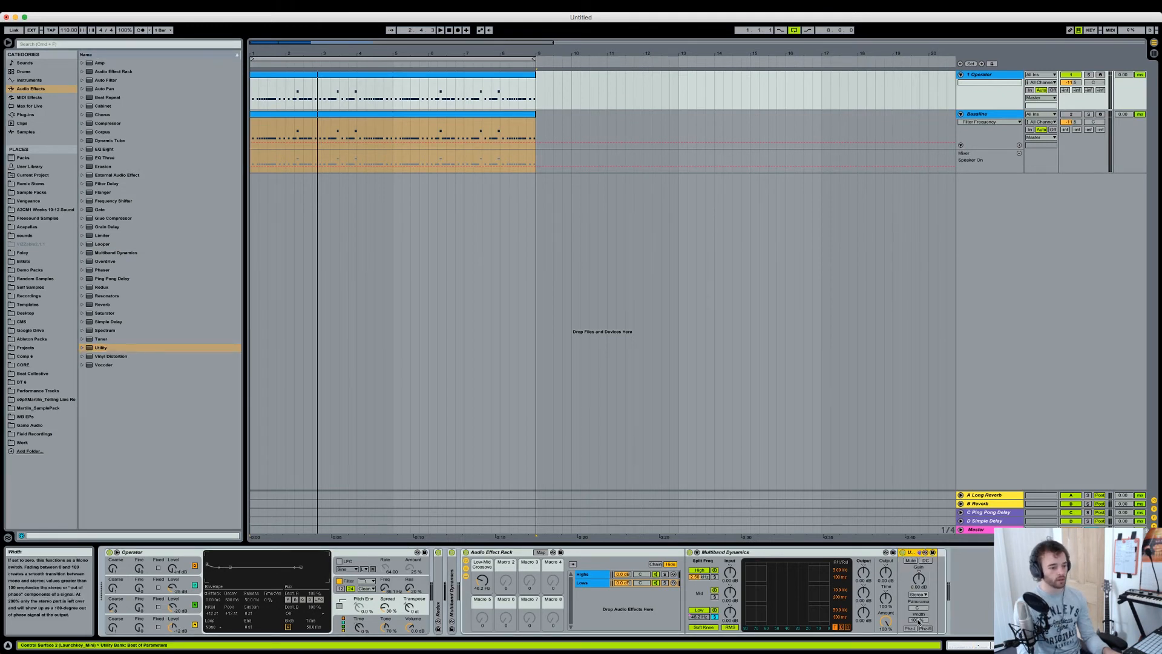
{"action": "left_click", "coordinate": [919, 621]}
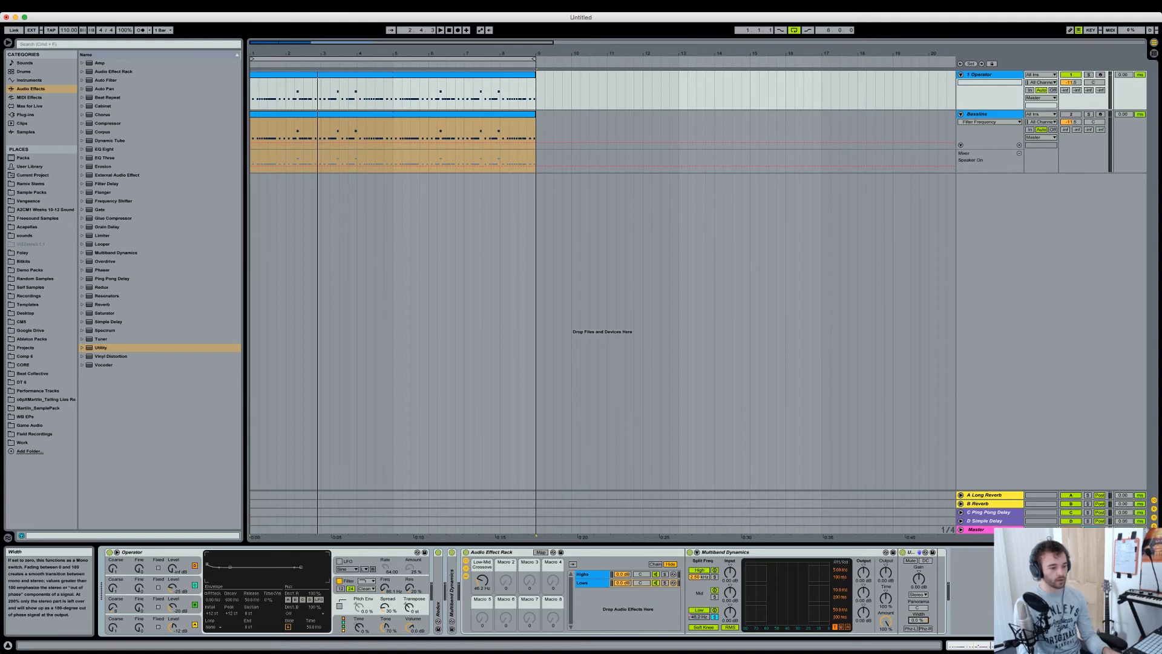
Step: Play back the track with the Lows chain selected and raise the Low-Mid Crossover macro to about 120 Hz
{"action": "left_click", "coordinate": [595, 587]}
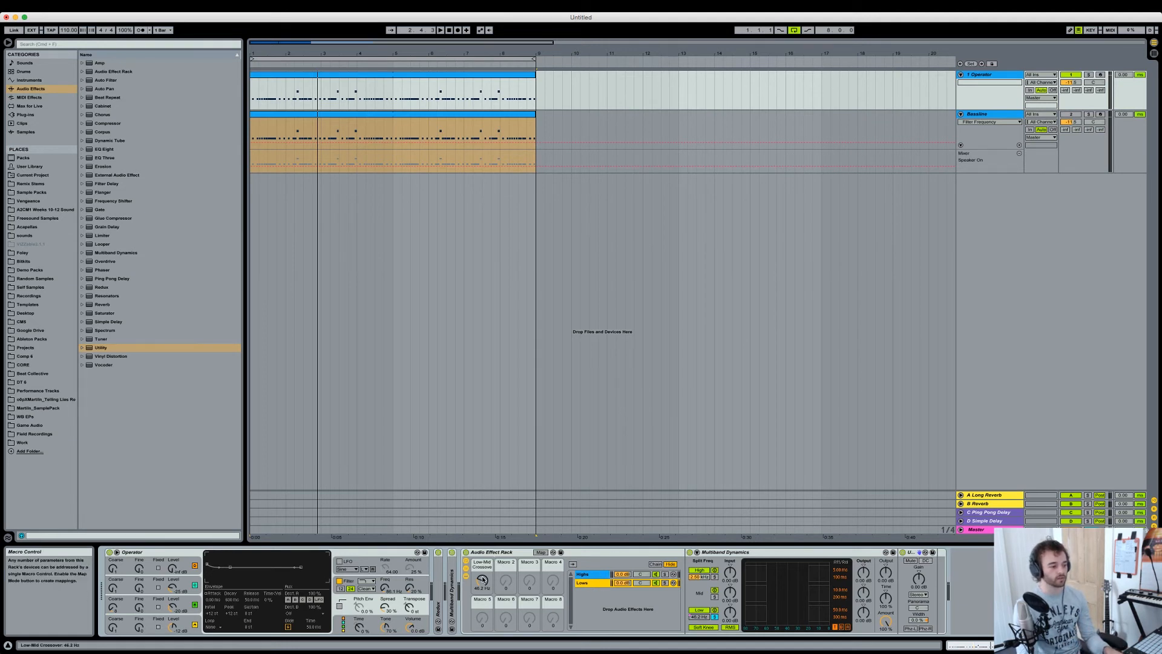
{"action": "key", "text": "space"}
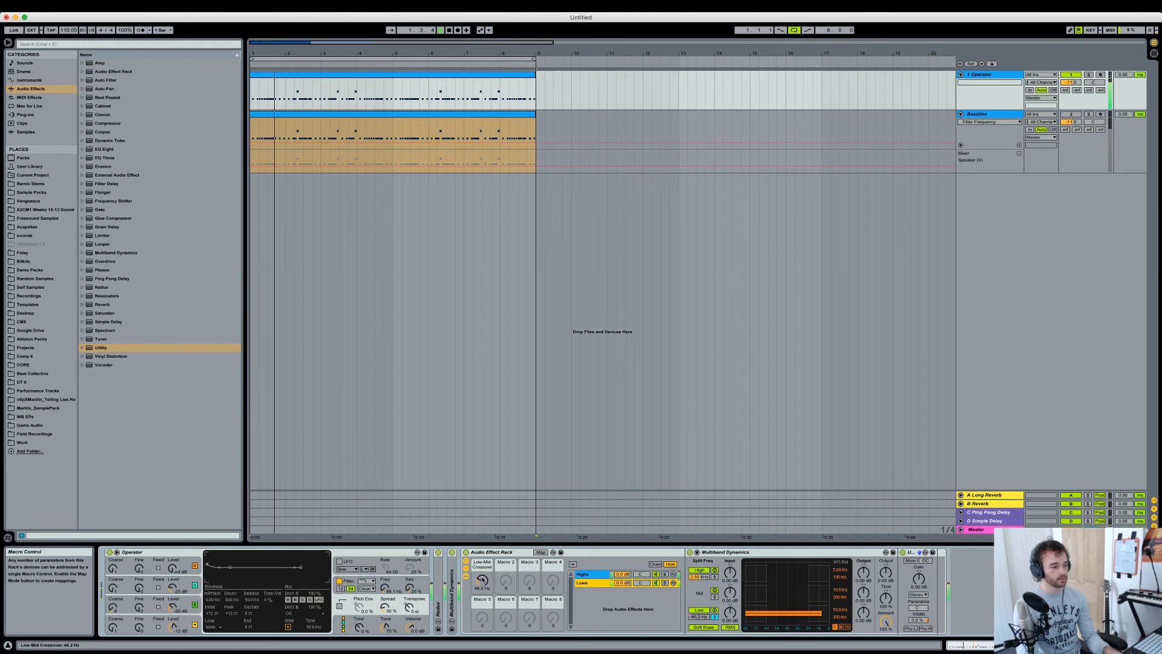
{"action": "left_click_drag", "start_coordinate": [486, 585], "coordinate": [486, 563]}
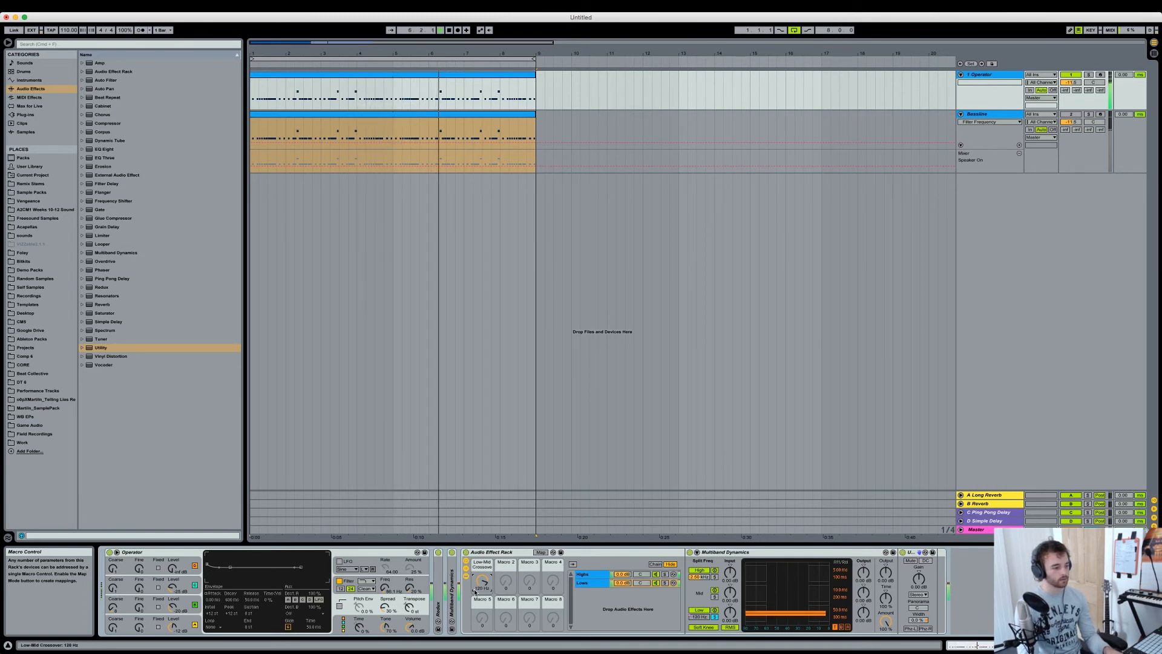
{"action": "key", "text": "space"}
Step: Listen to the bassline with the Audio Effect Rack bypassed, then reactivate the rack and collapse it
{"action": "left_click", "coordinate": [466, 552]}
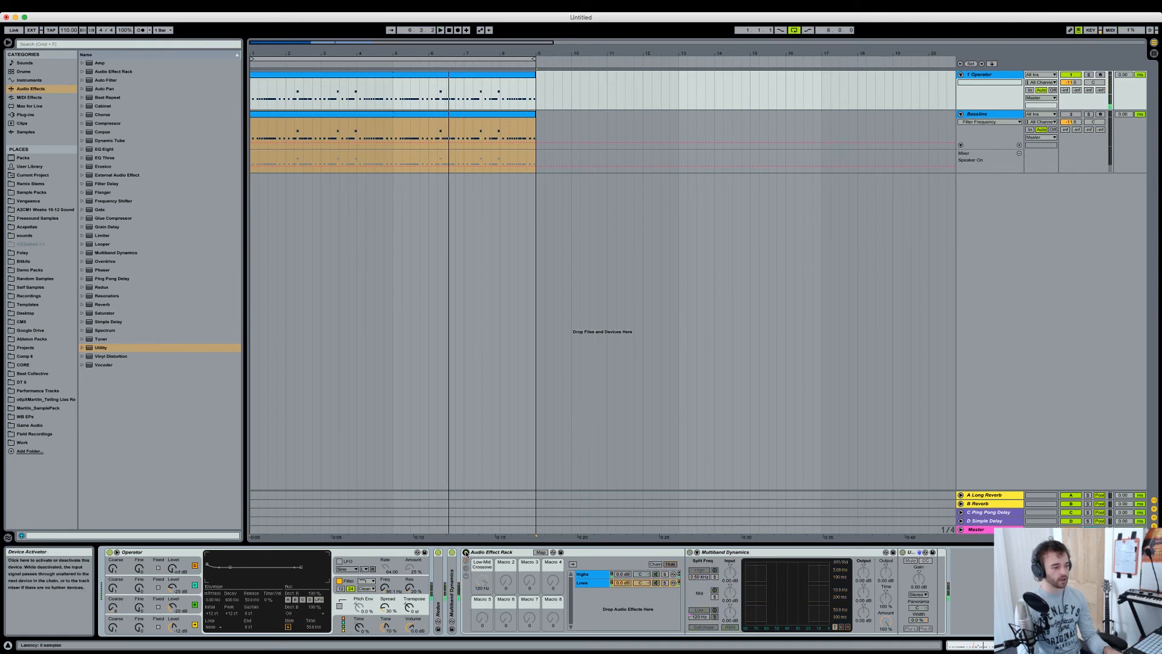
{"action": "key", "text": "space"}
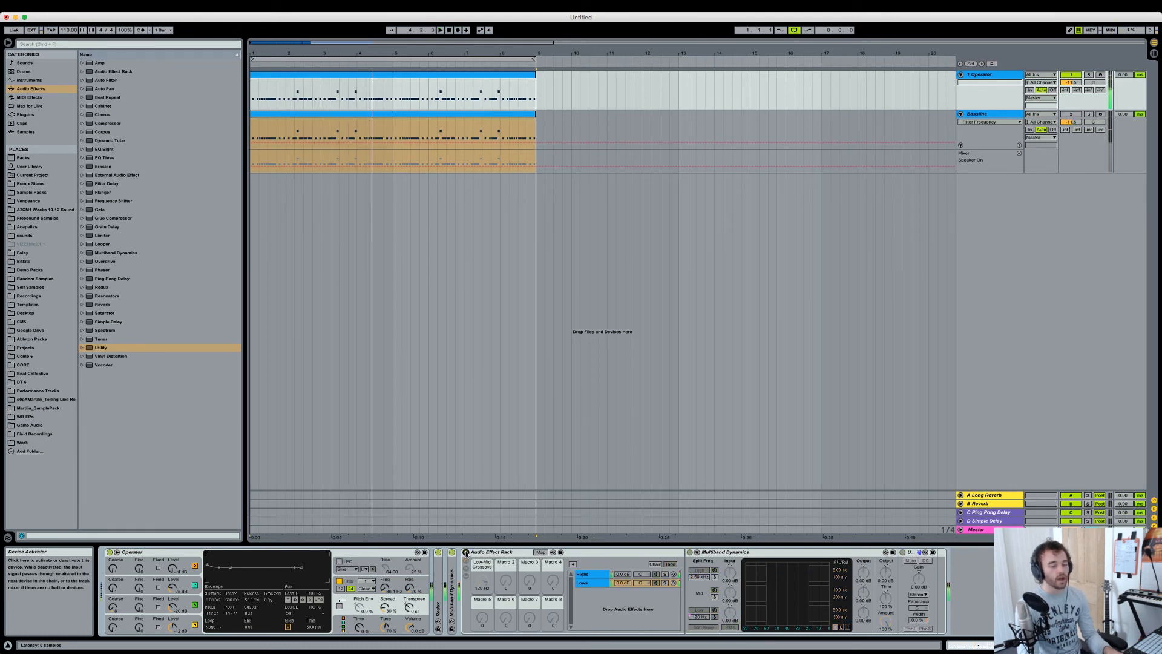
{"action": "left_click", "coordinate": [475, 553]}
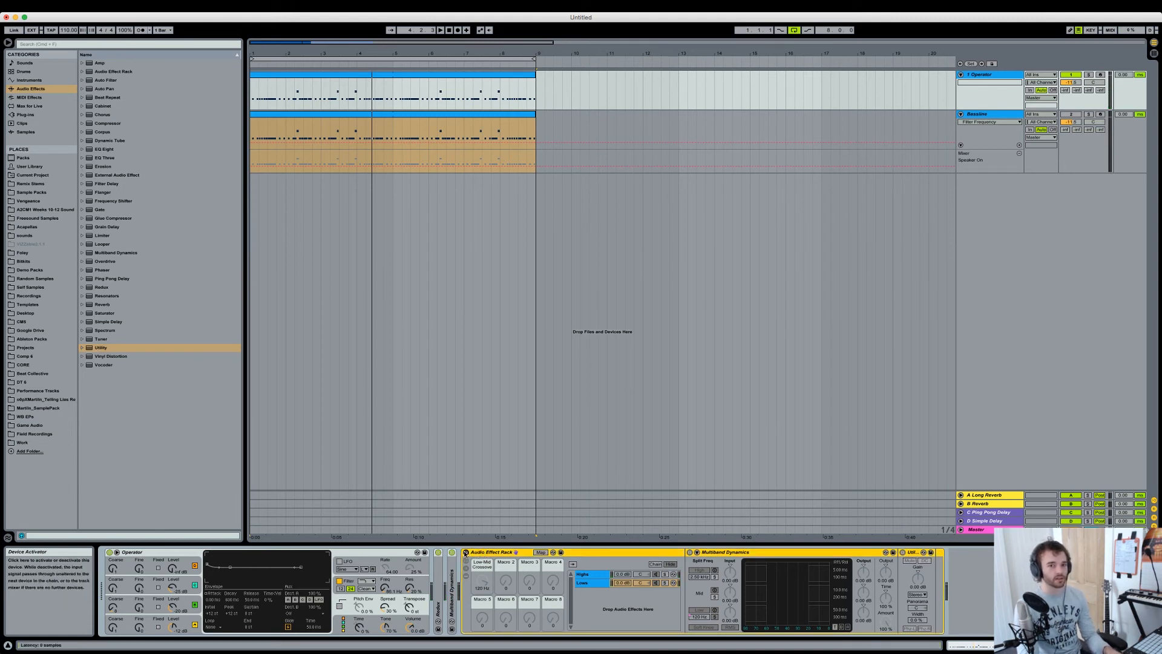
{"action": "left_click", "coordinate": [466, 553]}
{"action": "double_click", "coordinate": [468, 552]}
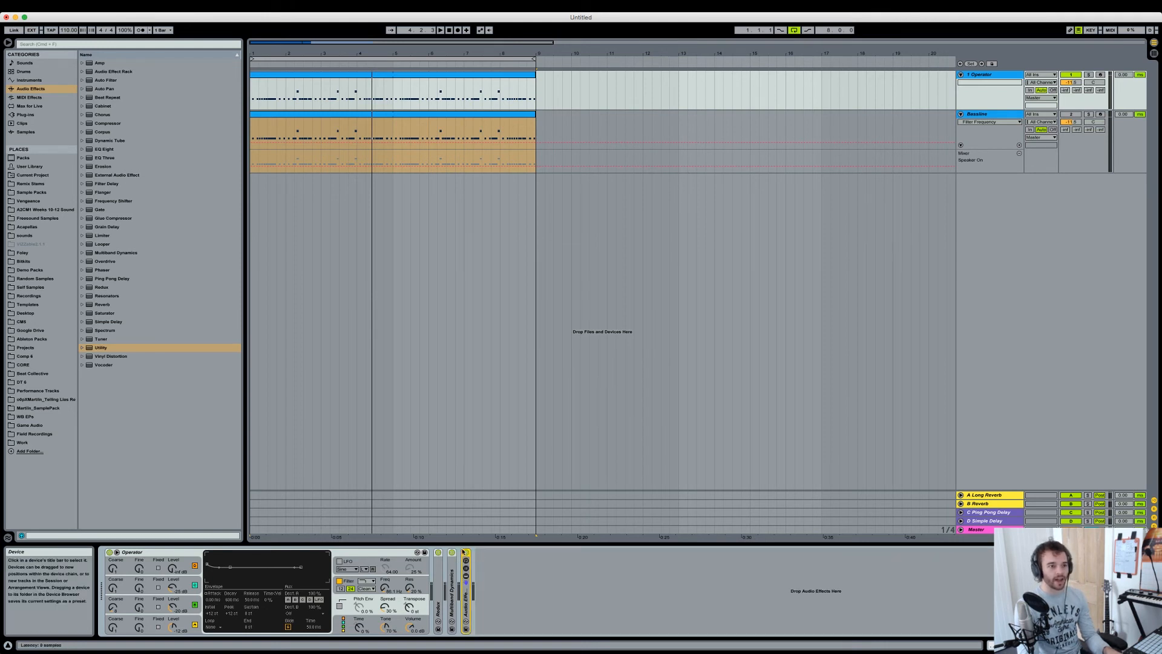
Step: Compare the reference Bassline track with the Operator track by soloing each in turn during playback
{"action": "key", "text": "space"}
{"action": "left_click", "coordinate": [1088, 114]}
{"action": "left_click", "coordinate": [1089, 75]}
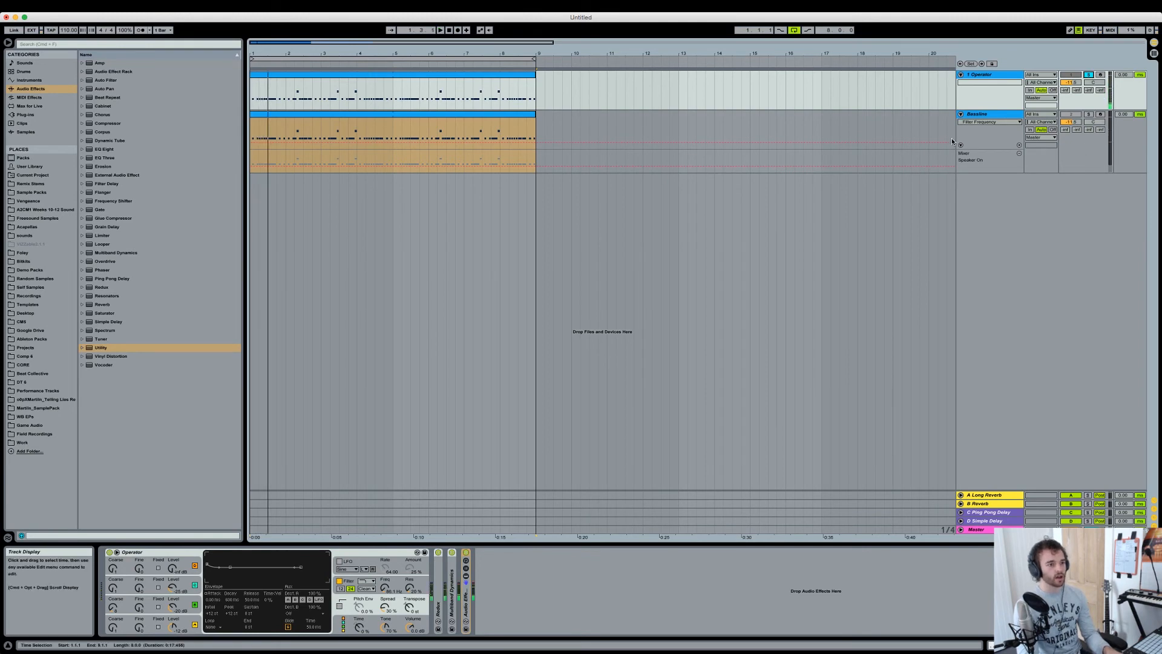
Step: Add an EQ Eight to the Operator track, cut band 2, boost band 3, enable and cut band 5, and play back the result
{"action": "left_click", "coordinate": [993, 76]}
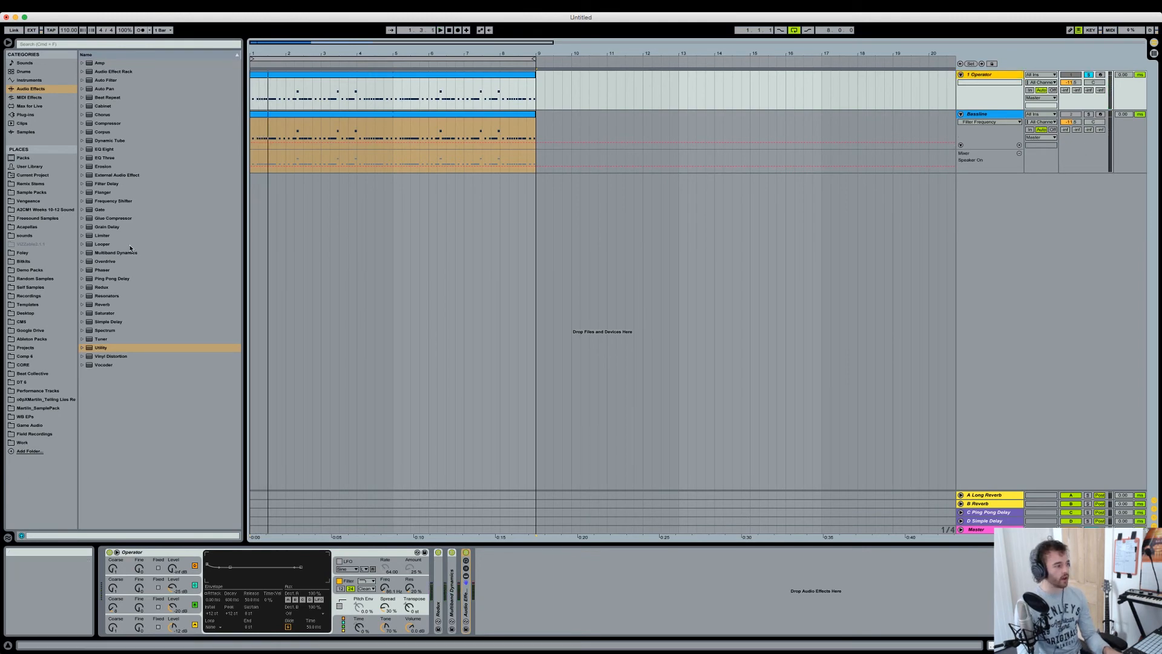
{"action": "double_click", "coordinate": [107, 149]}
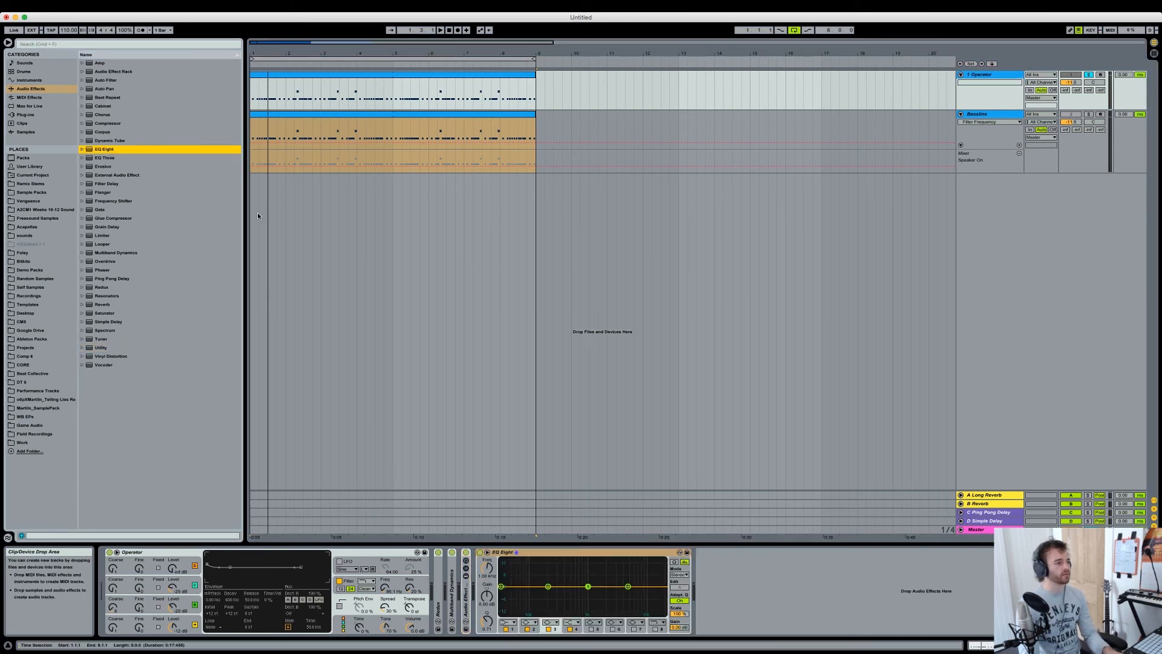
{"action": "left_click_drag", "start_coordinate": [548, 587], "coordinate": [541, 563]}
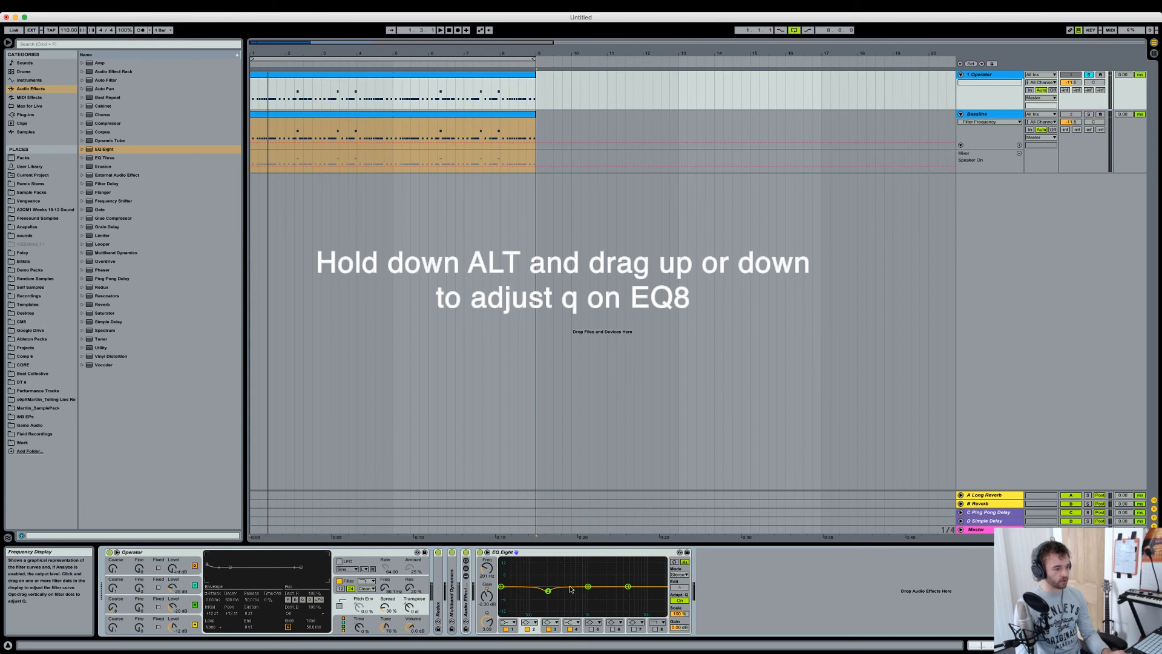
{"action": "left_click", "coordinate": [587, 586]}
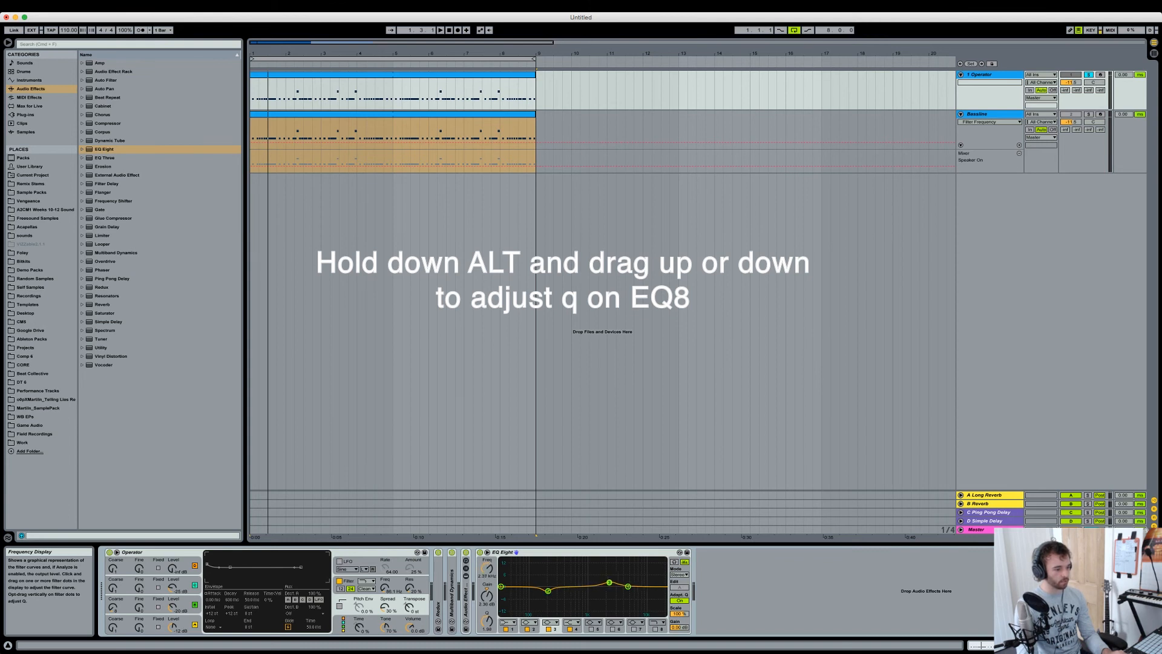
{"action": "left_click", "coordinate": [591, 629]}
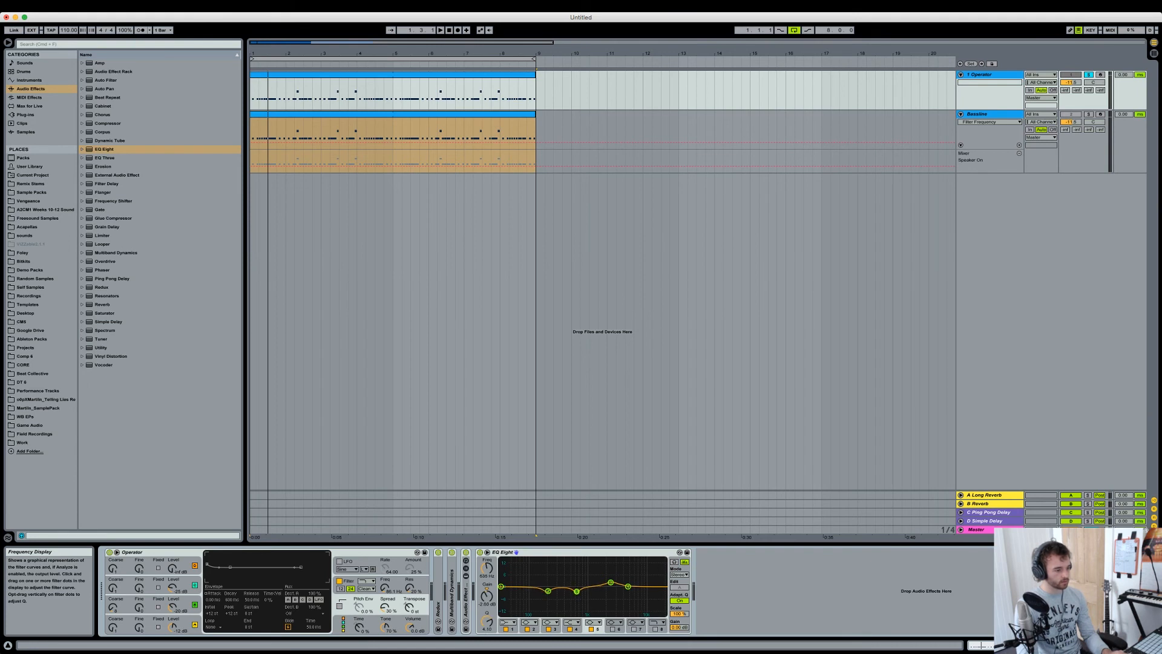
{"action": "key", "text": "space"}
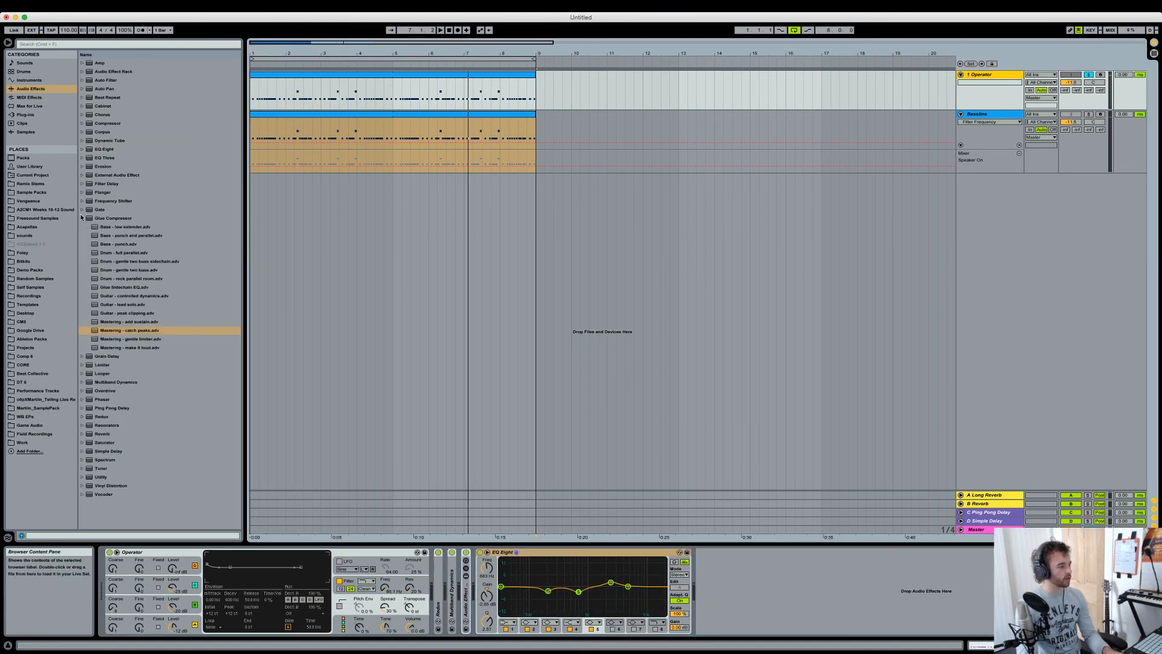
Step: Load the Glue Compressor preset Mastering - catch peaks after the EQ Eight and raise its threshold during playback
{"action": "left_click", "coordinate": [102, 218]}
{"action": "left_click", "coordinate": [83, 219]}
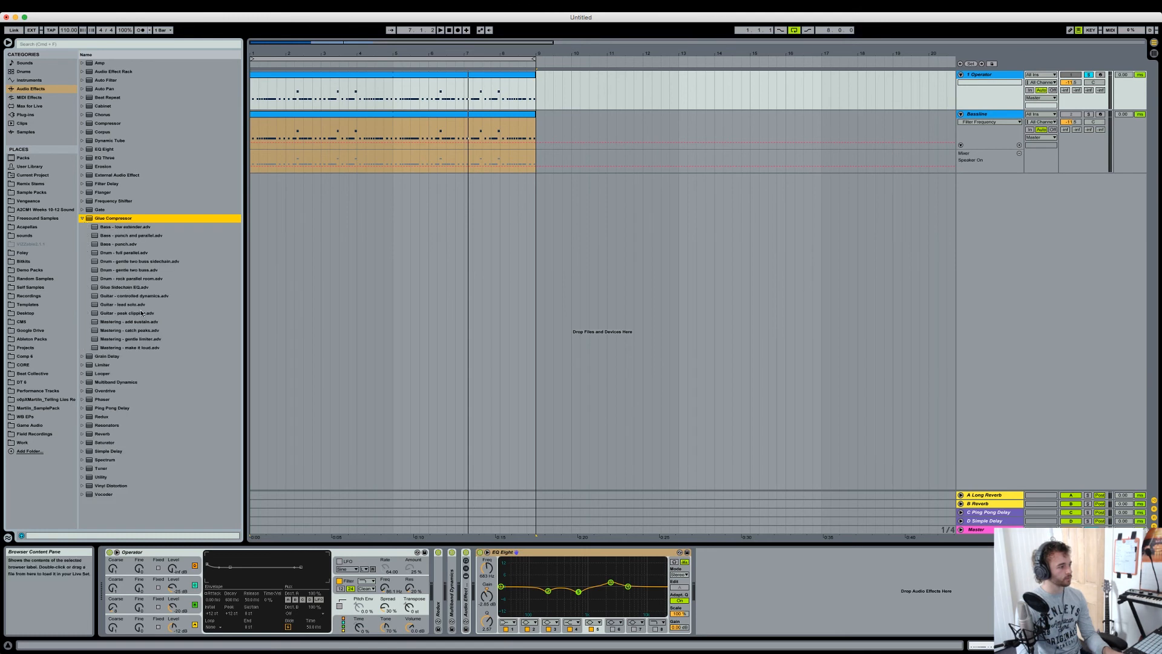
{"action": "left_click_drag", "start_coordinate": [122, 330], "coordinate": [739, 556]}
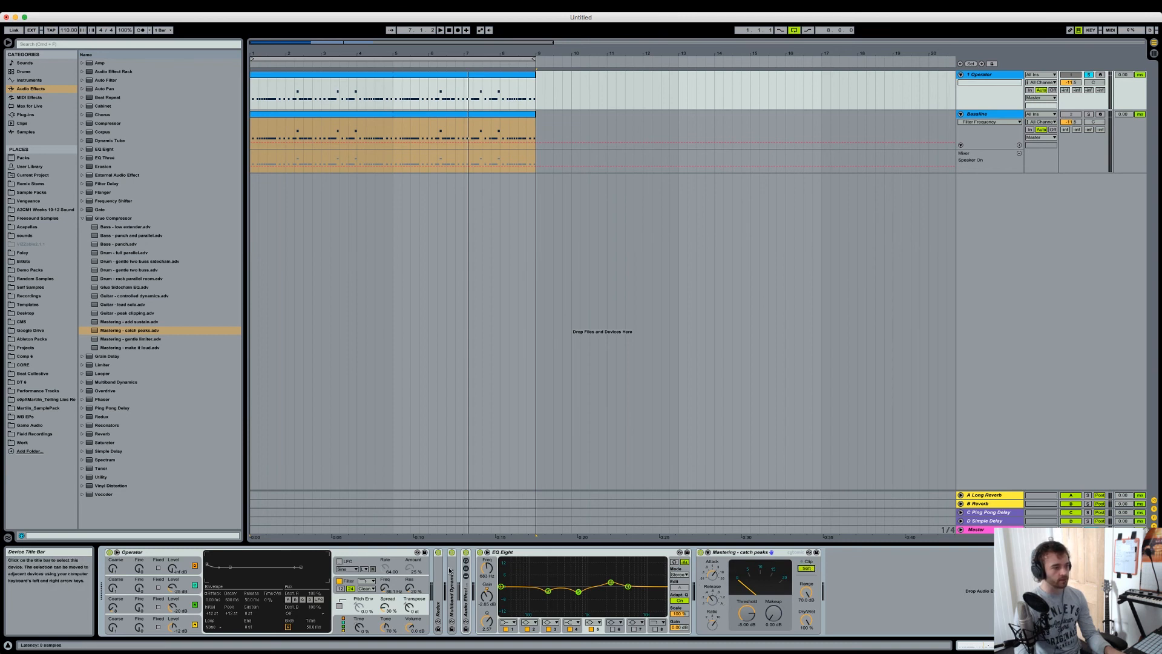
{"action": "key", "text": "space"}
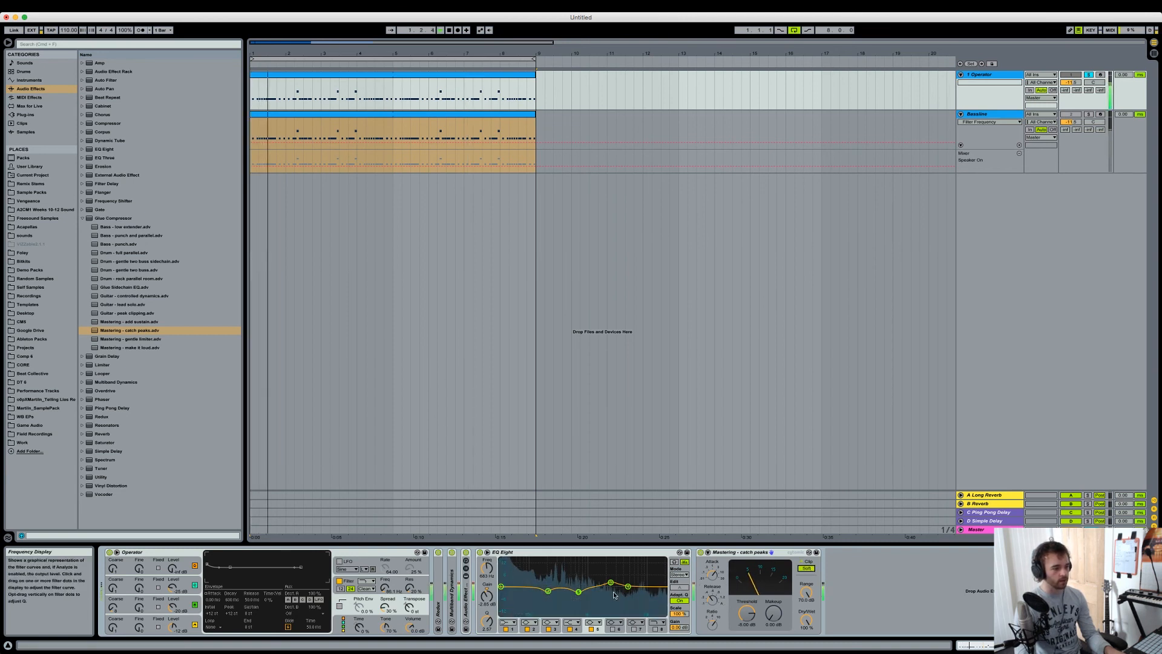
{"action": "left_click_drag", "start_coordinate": [747, 614], "coordinate": [748, 601]}
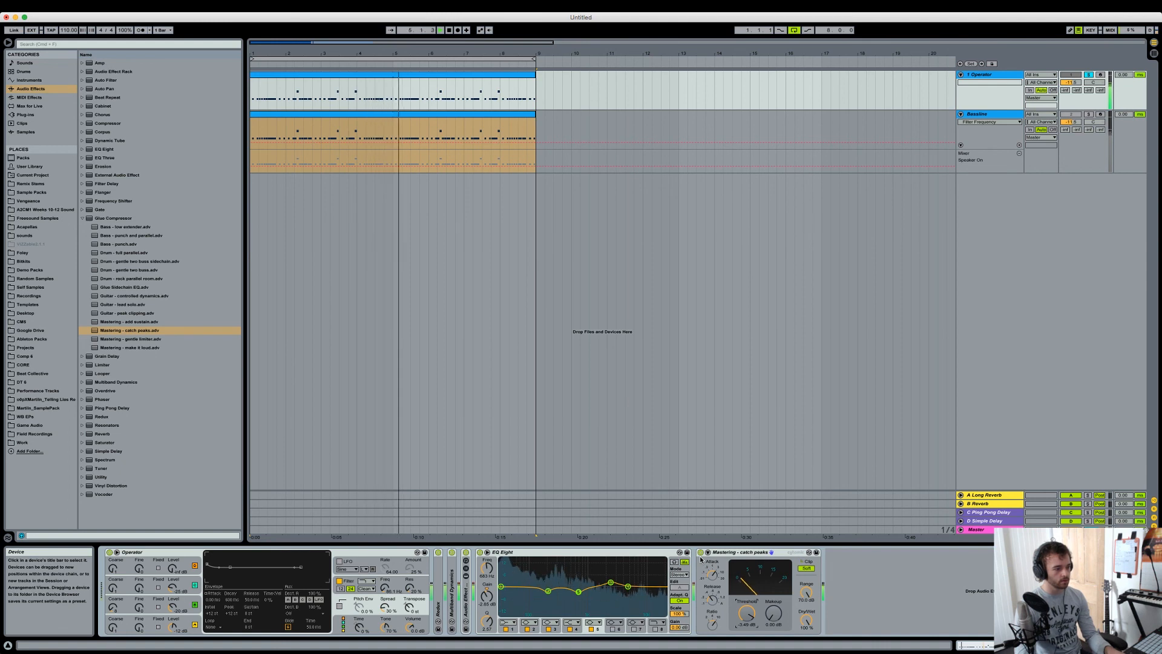
{"action": "key", "text": "space"}
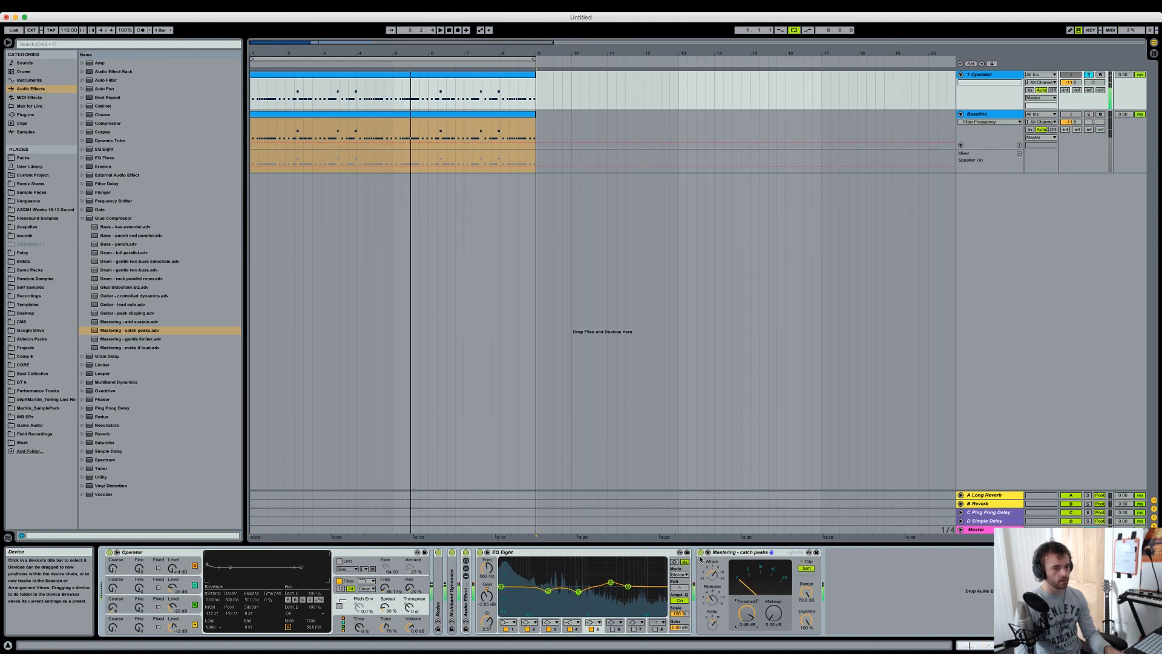
Step: Solo the Bassline track, play it back and return the solo to the Operator track to compare the processed sound
{"action": "left_click", "coordinate": [1089, 114]}
{"action": "key", "text": "space"}
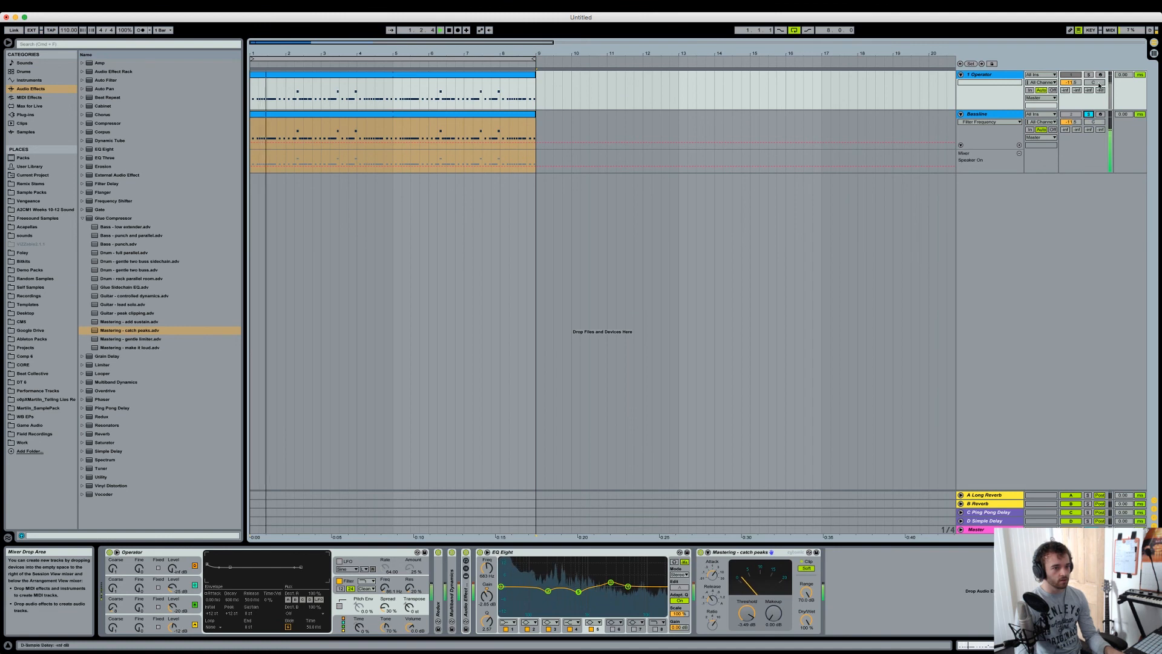
{"action": "key", "text": "space"}
{"action": "key", "text": "space"}
{"action": "left_click", "coordinate": [1088, 75]}
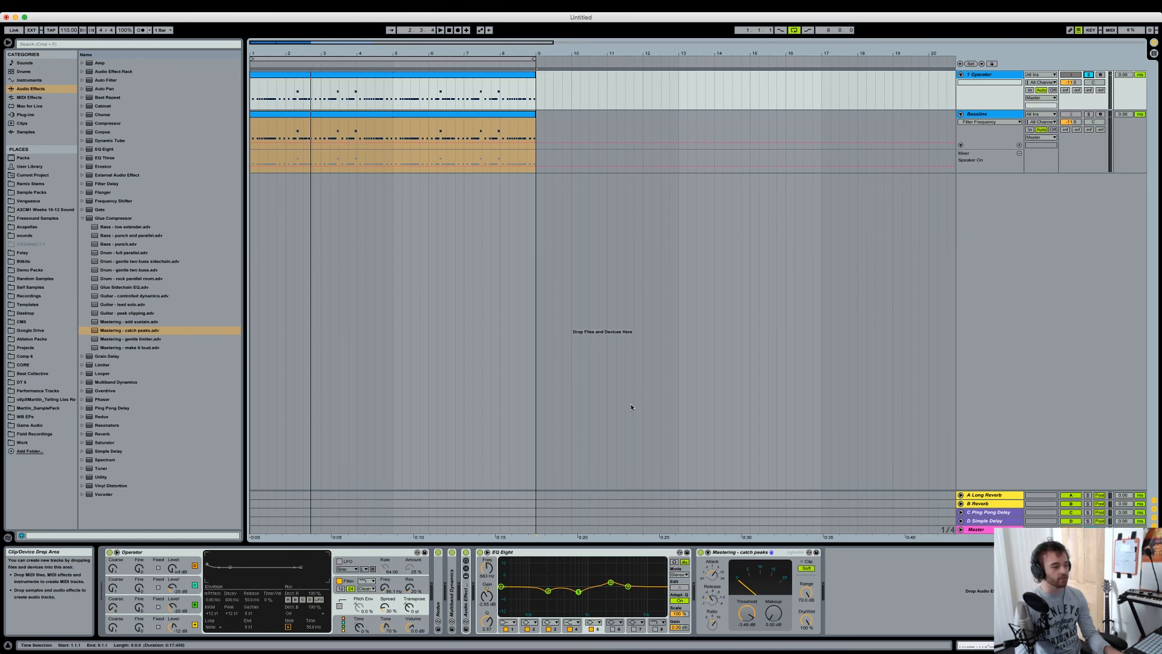
Step: Collapse the EQ Eight and the Mastering - catch peaks compressor in the Operator track's device chain
{"action": "left_click", "coordinate": [437, 571]}
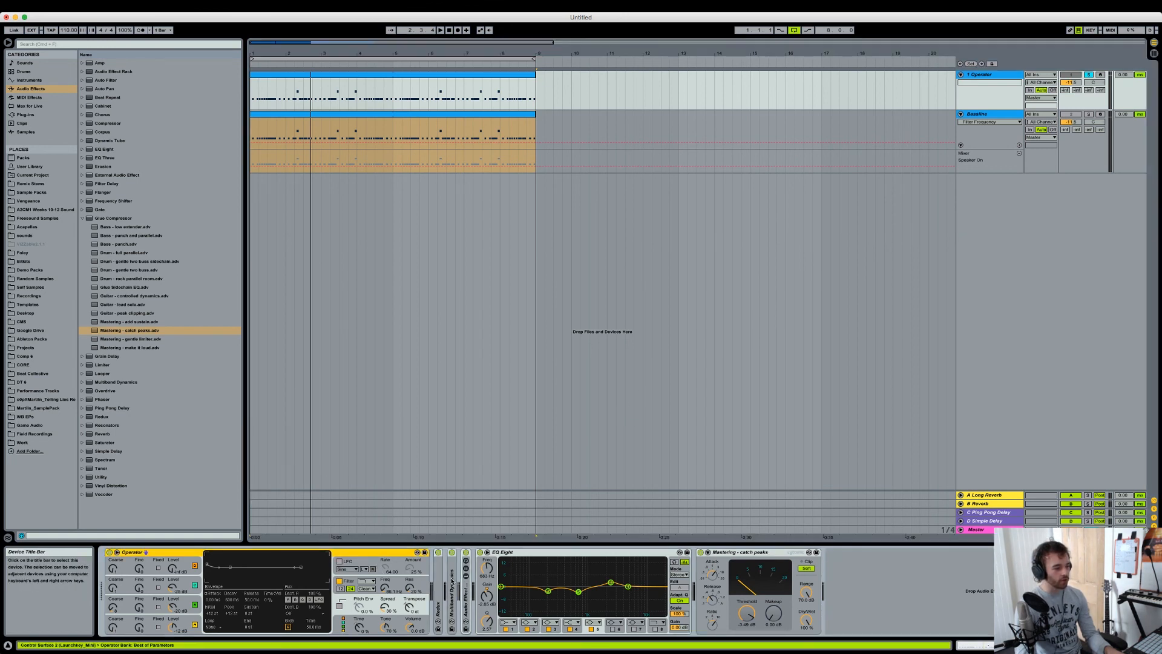
{"action": "double_click", "coordinate": [519, 552]}
{"action": "double_click", "coordinate": [519, 552]}
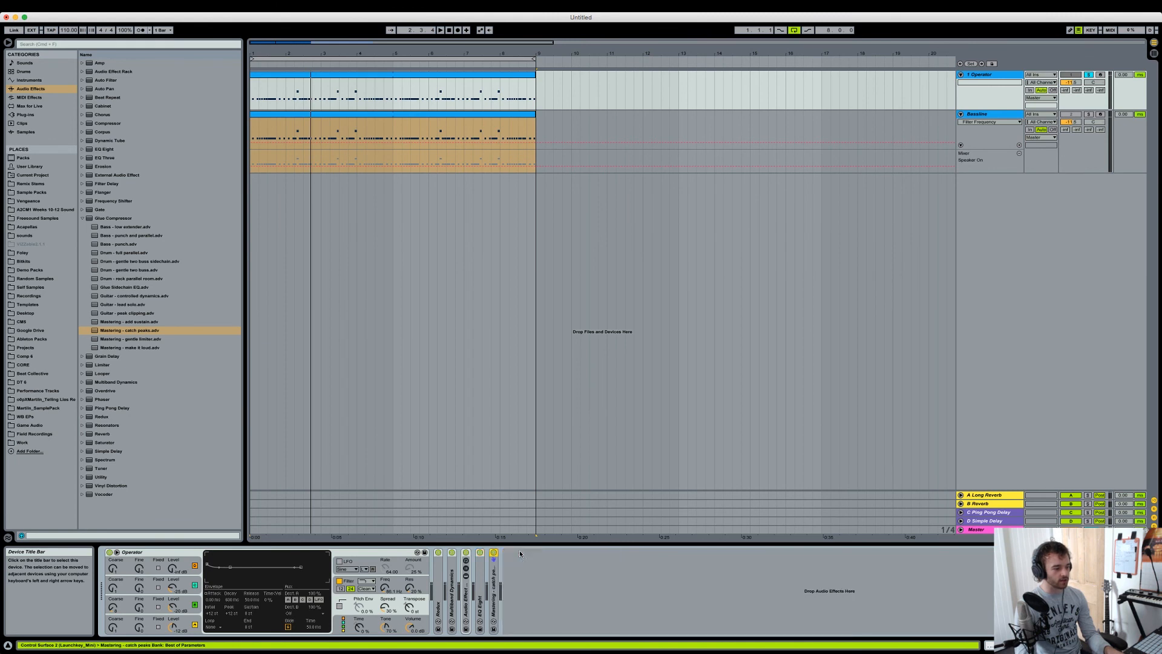